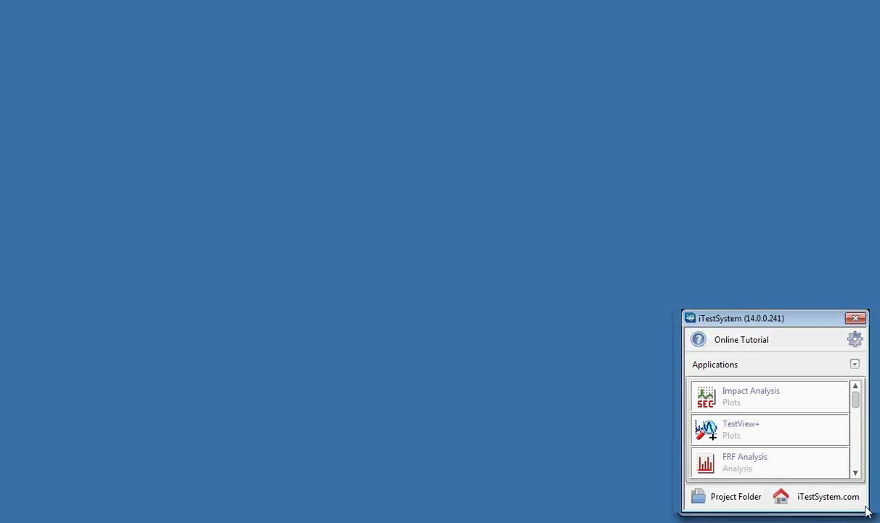
- Browse the launcher's category list, keeping Applications displayed
left_click(855, 363)
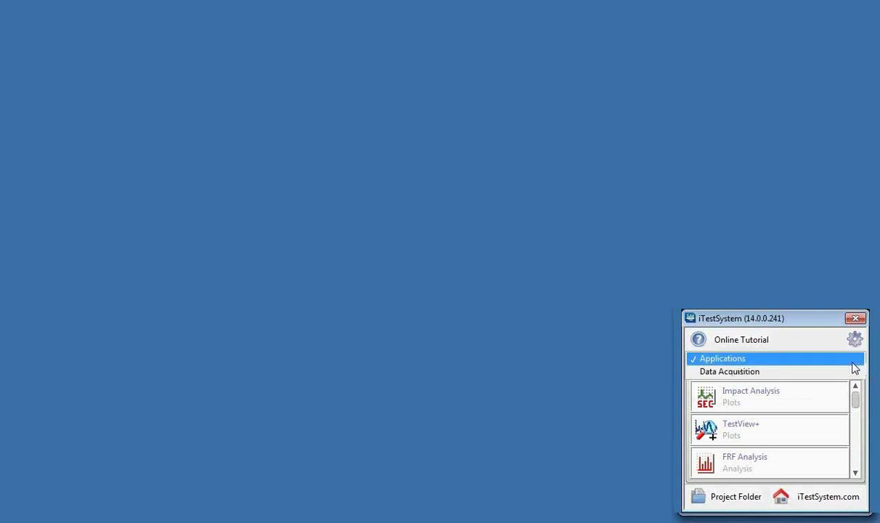
left_click(854, 363)
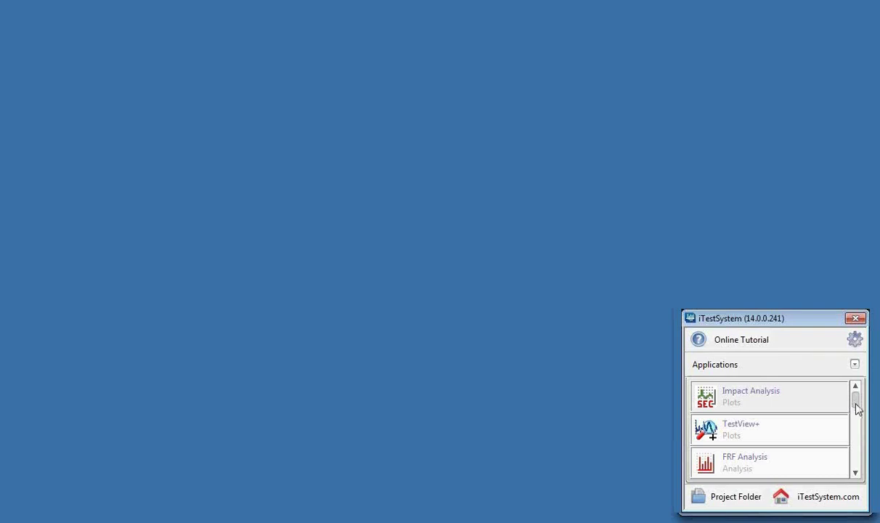
mouse_move(856, 405)
left_mouse_down()
mouse_move(856, 417)
mouse_move(856, 405)
left_mouse_up()
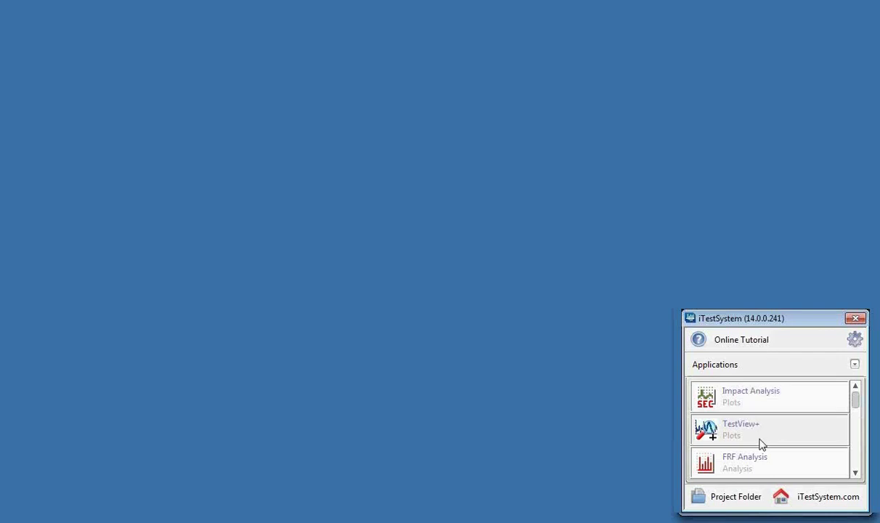
left_click_drag(856, 405, 856, 457)
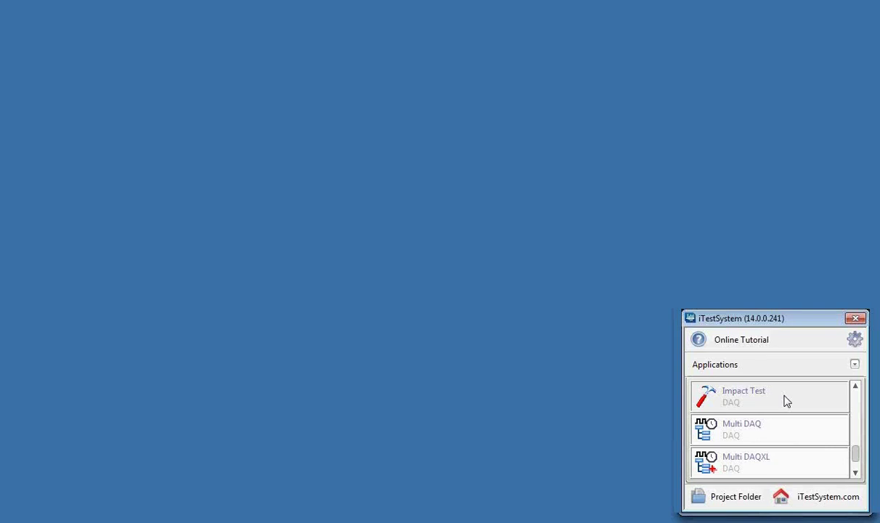
scroll(787, 401, "up", 3)
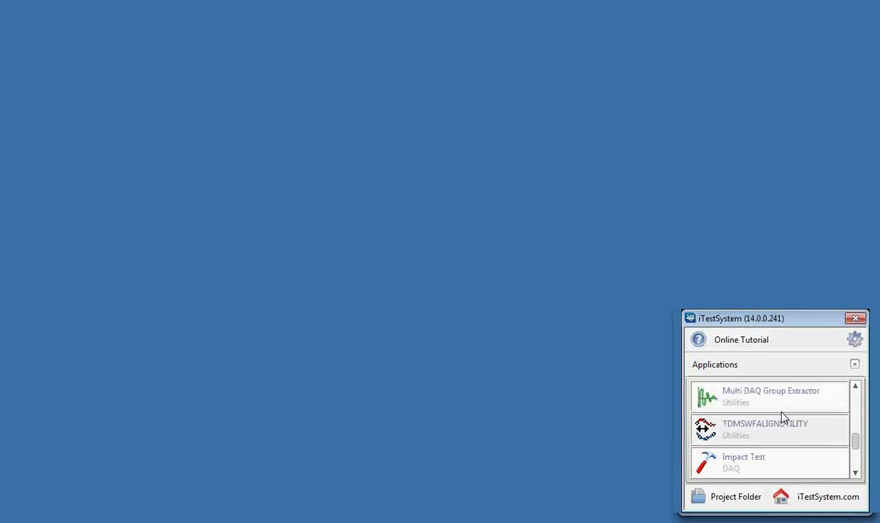
scroll(783, 417, "up", 5)
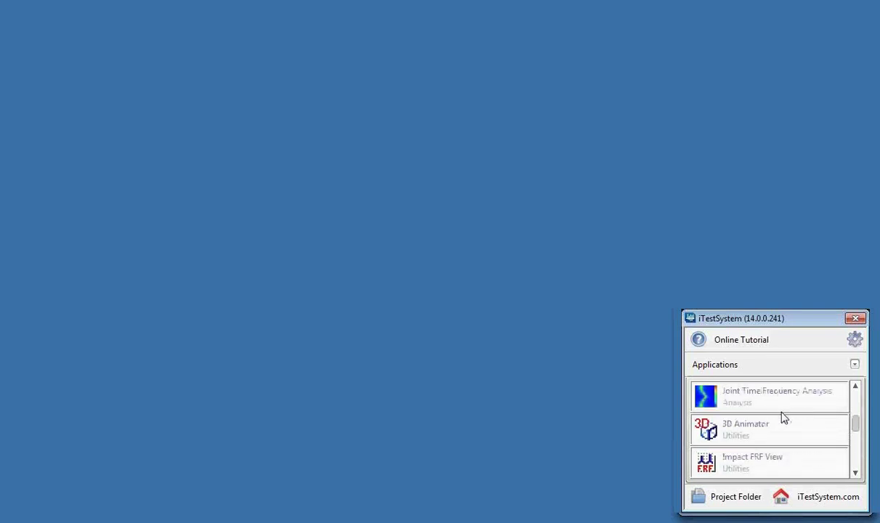
scroll(803, 446, "up", 1)
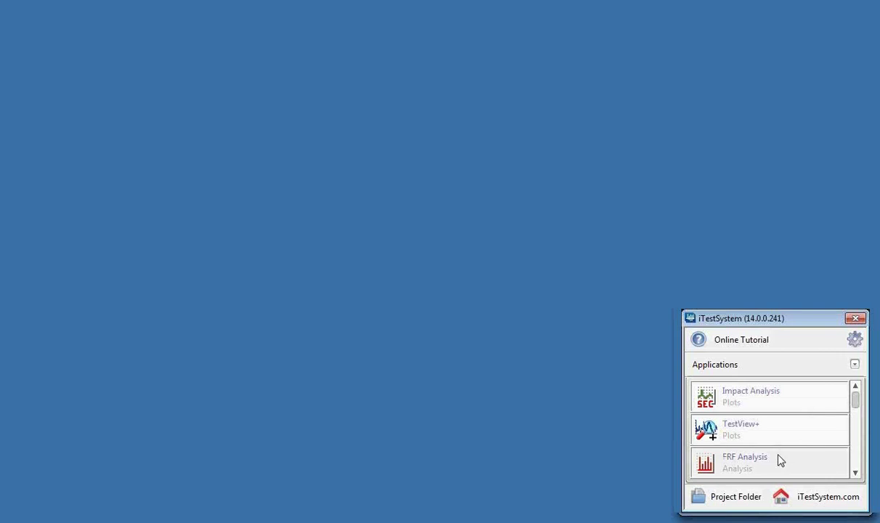
- Switch the launcher list to Data Acquisition projects, then back to Applications
left_click(795, 369)
left_click(778, 377)
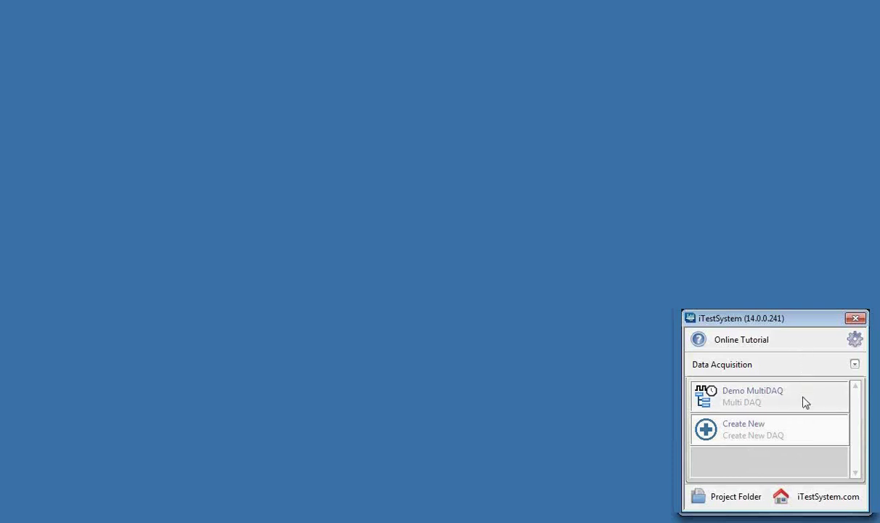
left_click(842, 369)
left_click(749, 347)
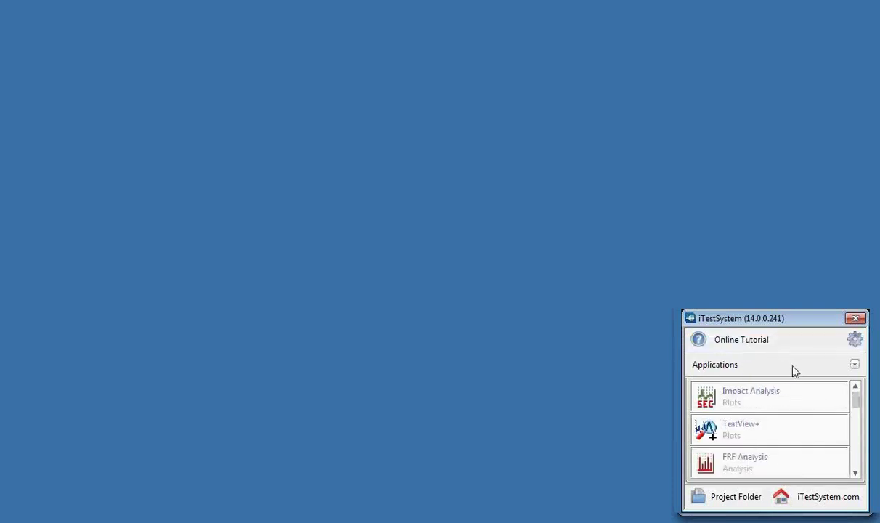
- Keep Custom as the startup configuration file in the launcher's general settings
left_click(856, 340)
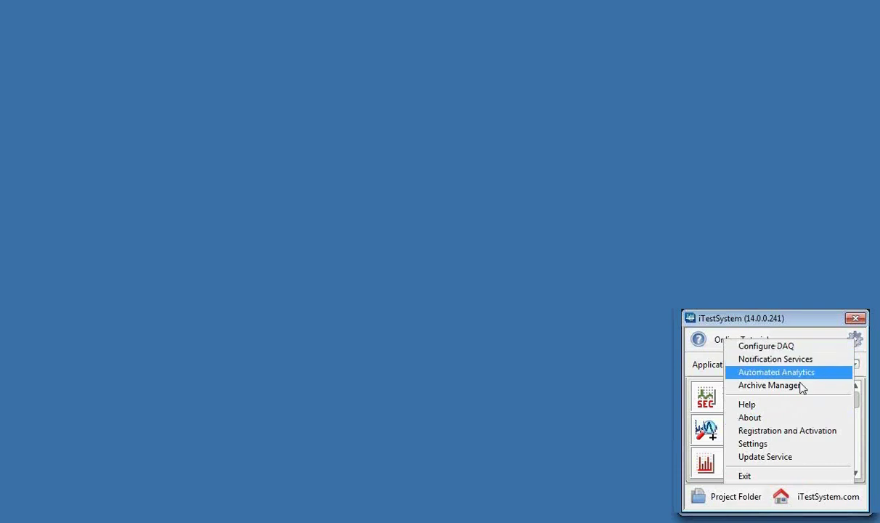
left_click(784, 446)
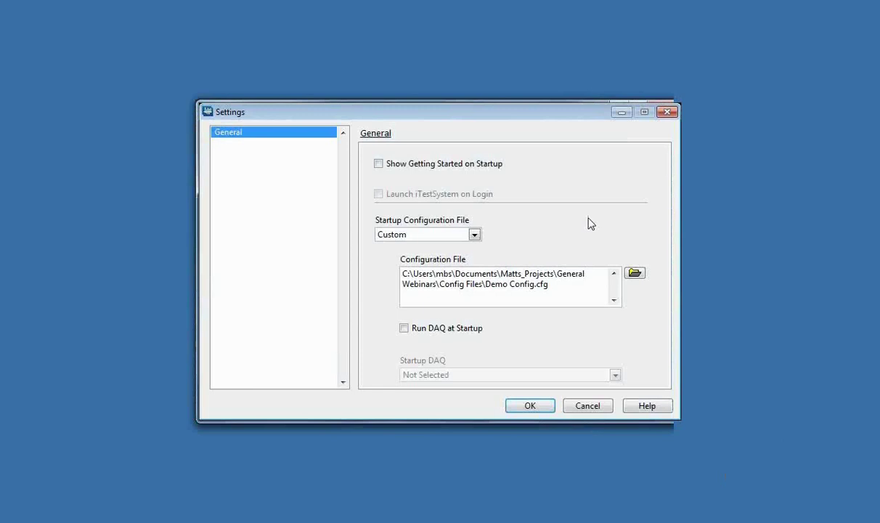
left_click(474, 236)
left_click(474, 237)
left_click(473, 236)
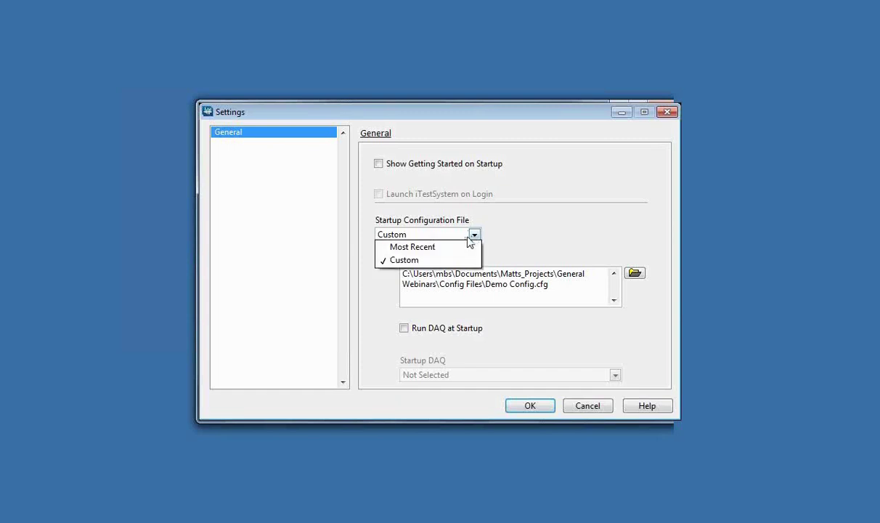
left_click(482, 234)
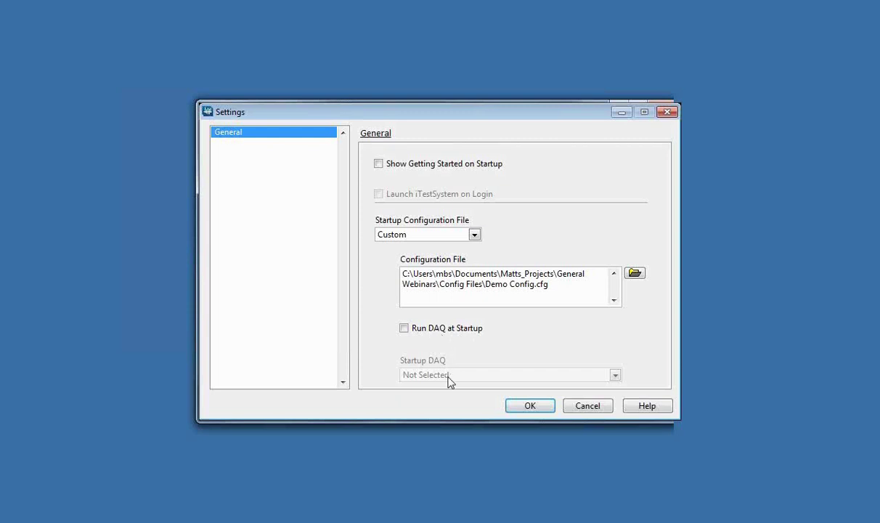
left_click(531, 407)
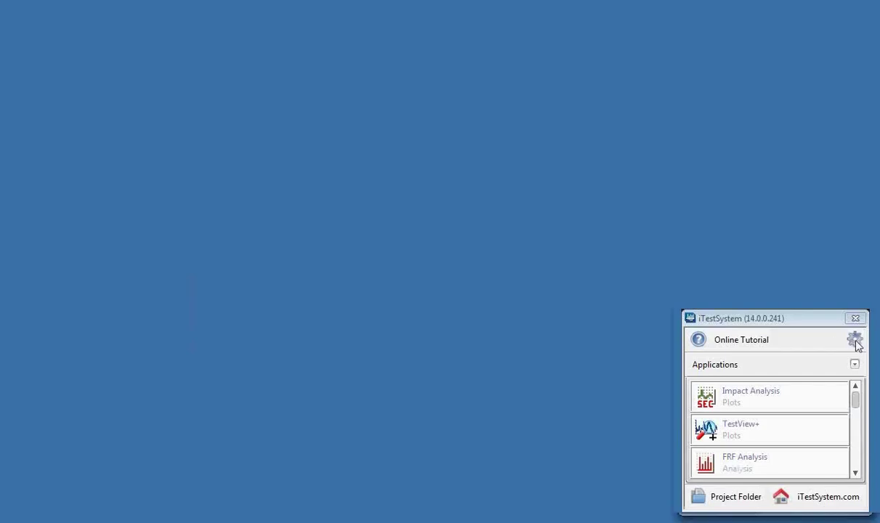
left_click(855, 340)
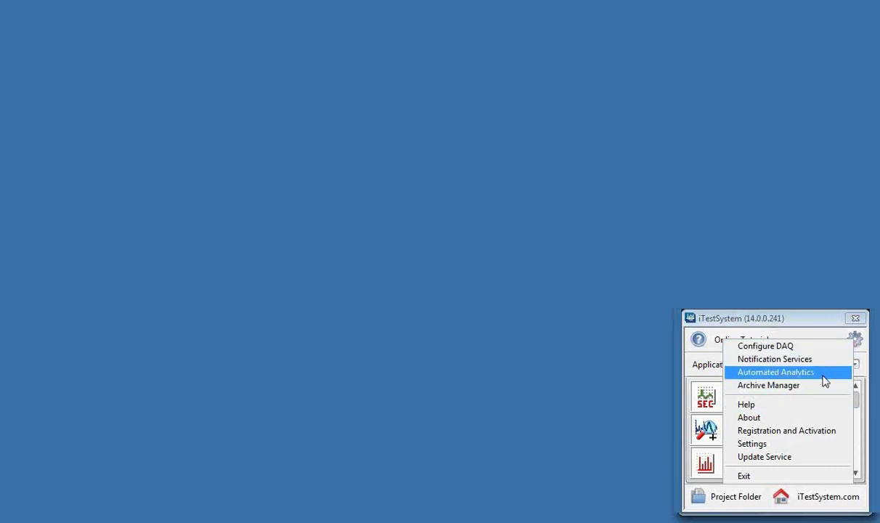
left_click(807, 334)
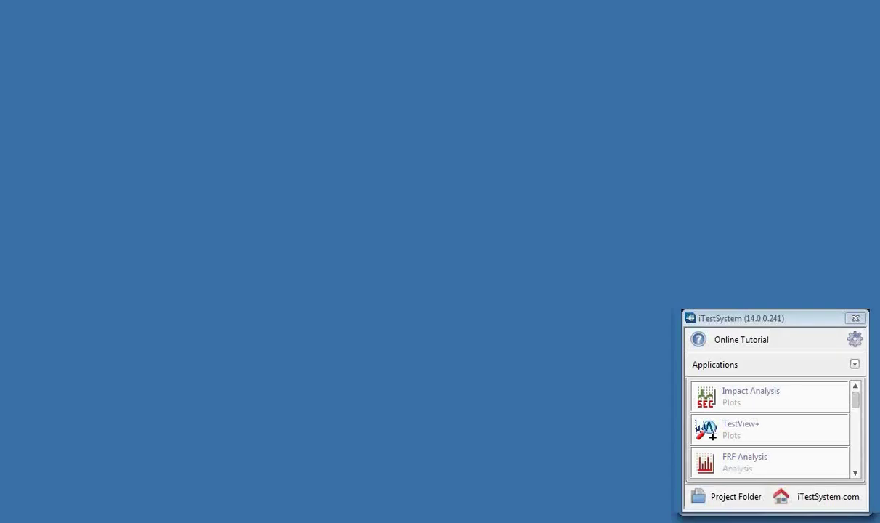
- Look through the project's Data and Config Files folders in the file browser, then close it
left_click(742, 501)
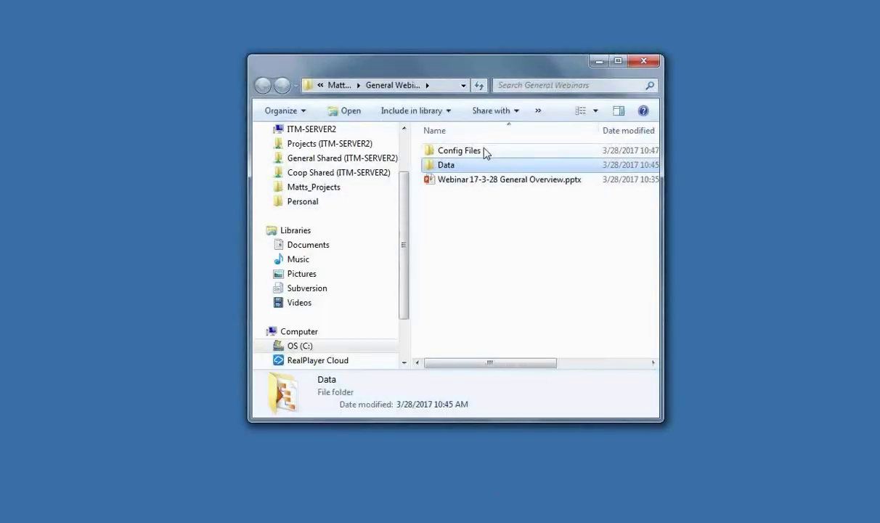
double_click(445, 69)
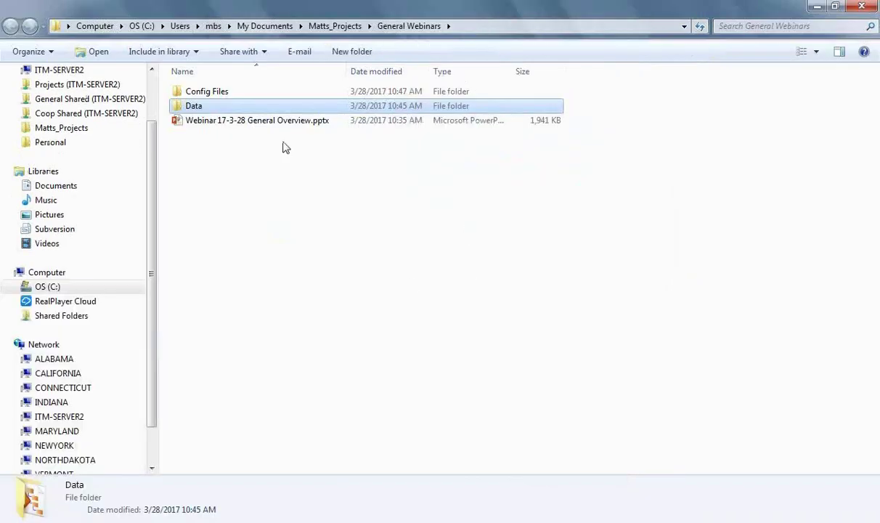
double_click(195, 106)
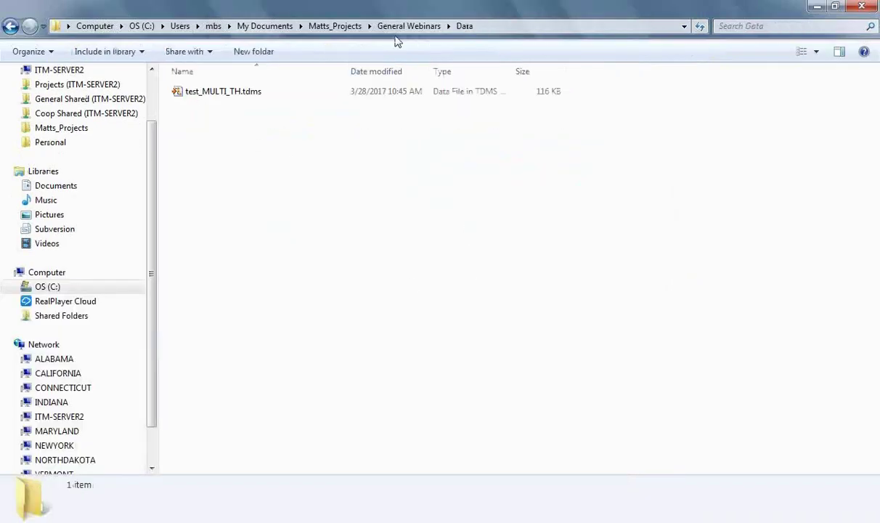
left_click(408, 26)
double_click(218, 93)
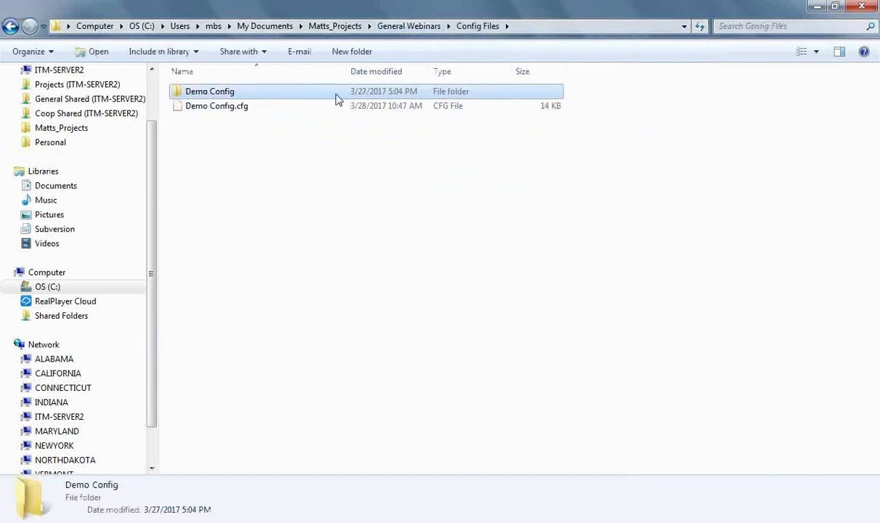
left_click(408, 26)
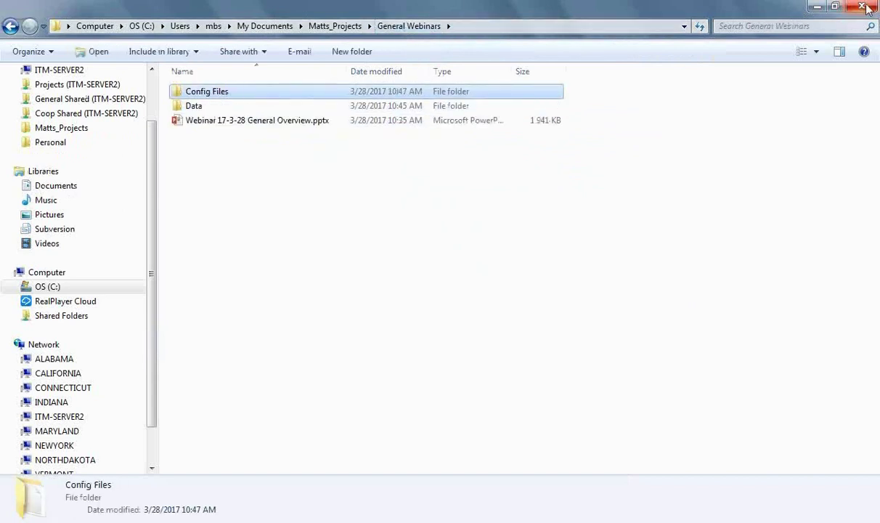
left_click(817, 6)
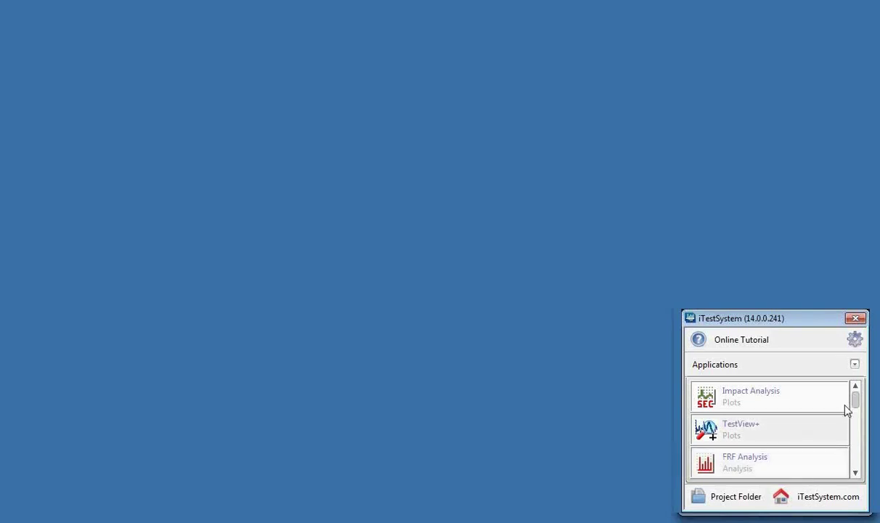
- Open the Demo Config DAQ configuration, keep the Troubleshooting test type, and re-expand the Project tree
left_click(855, 339)
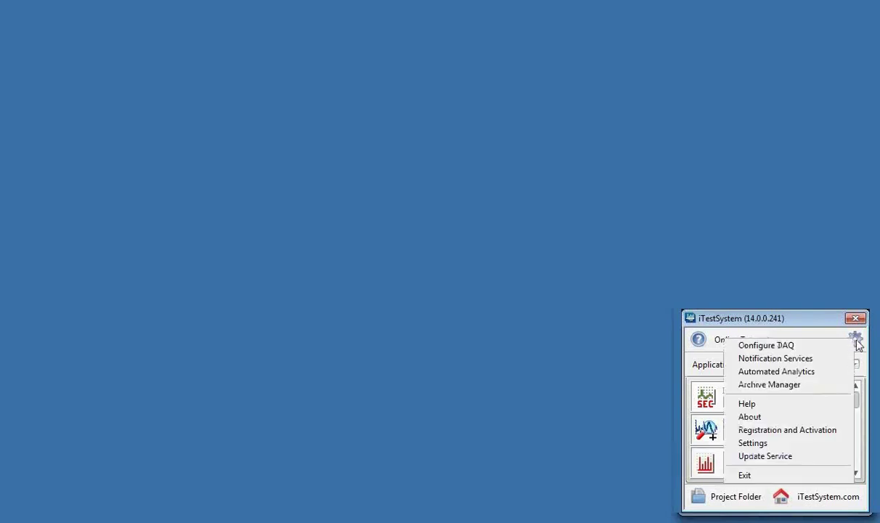
left_click(801, 346)
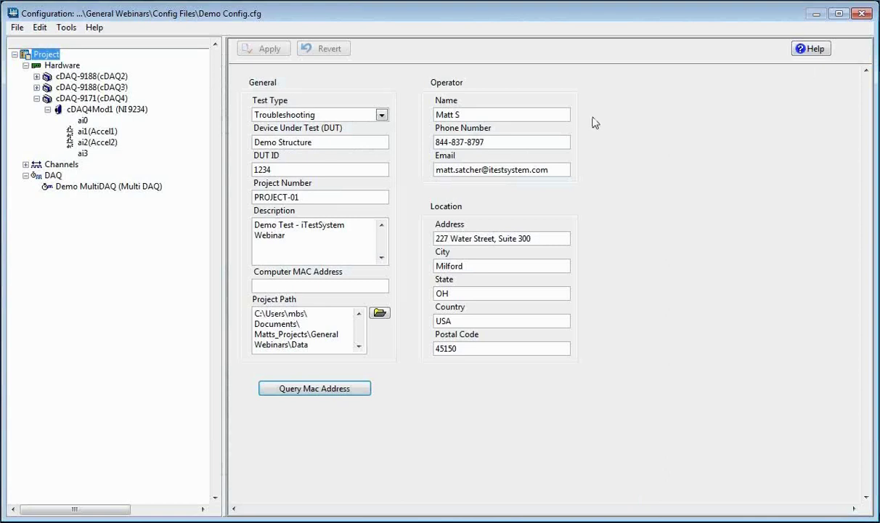
left_click(26, 65)
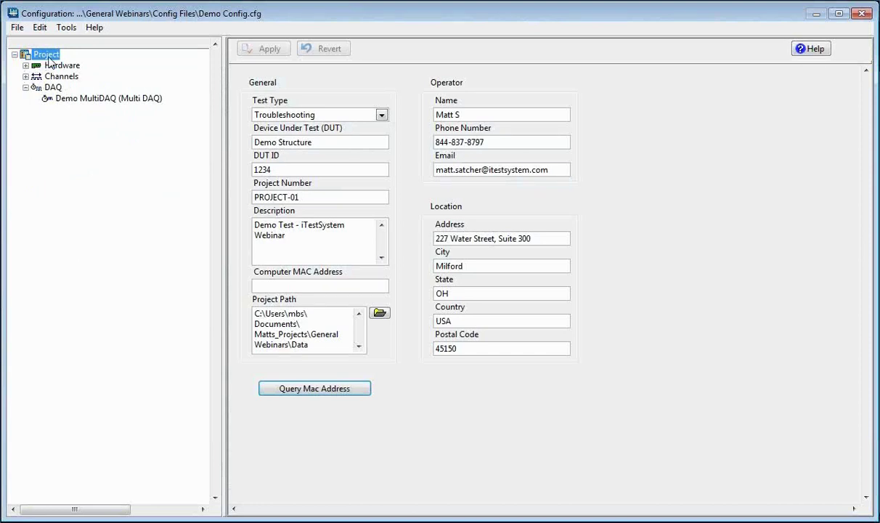
double_click(48, 56)
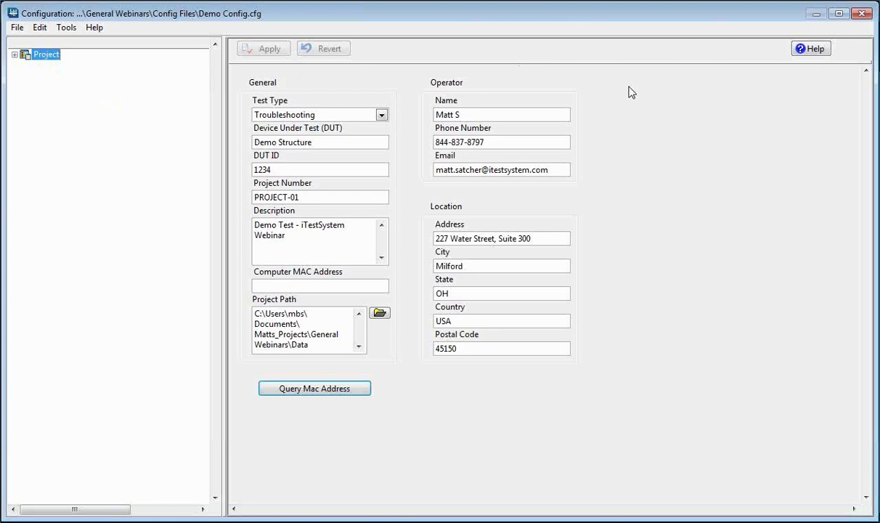
left_click(381, 116)
left_click(381, 116)
left_click(317, 347)
left_click(14, 55)
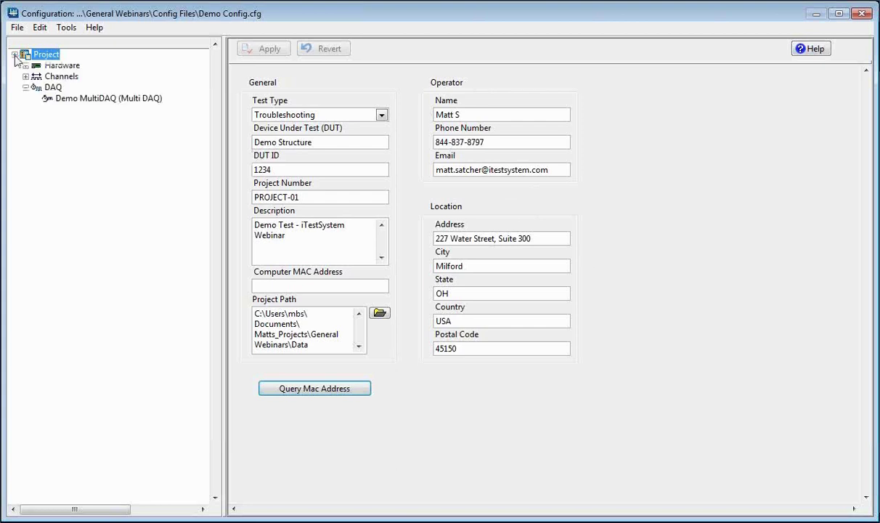
- Show the hardware module list, refresh detected hardware, and browse the cDAQ-9171(cDAQ4) chassis
left_click(61, 66)
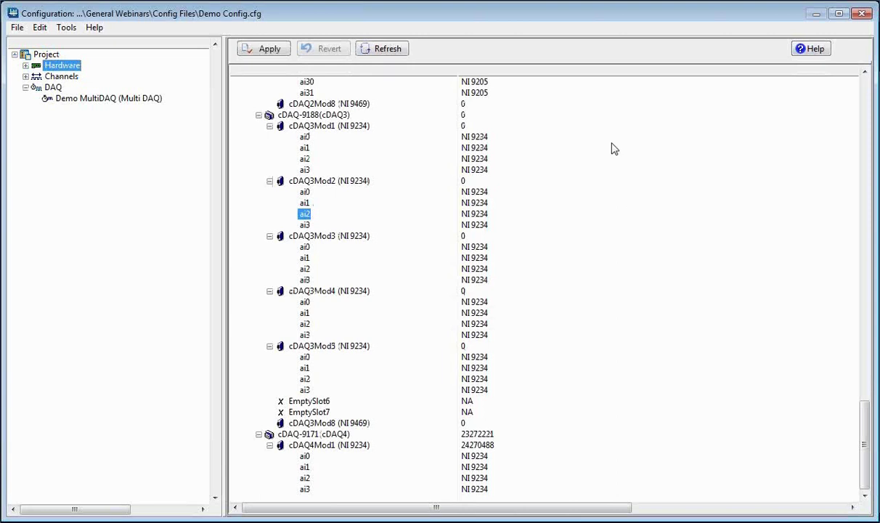
key("Left")
key("Left")
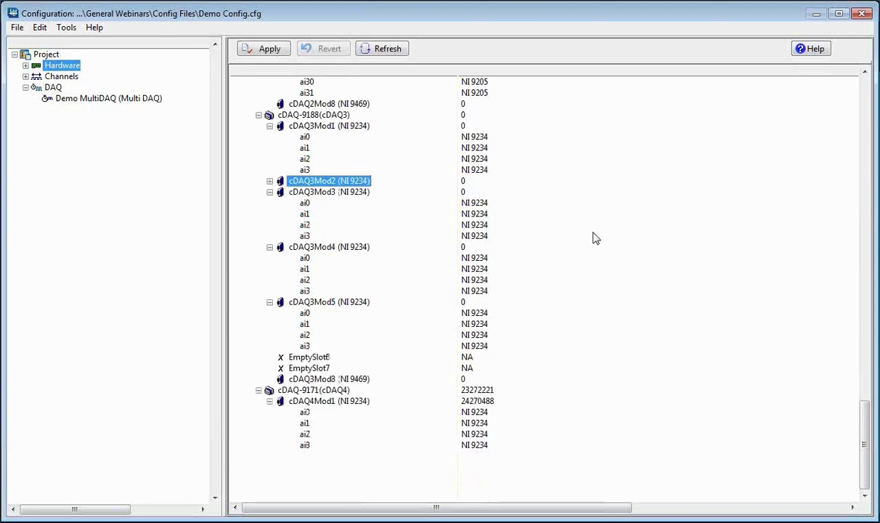
left_click(269, 181)
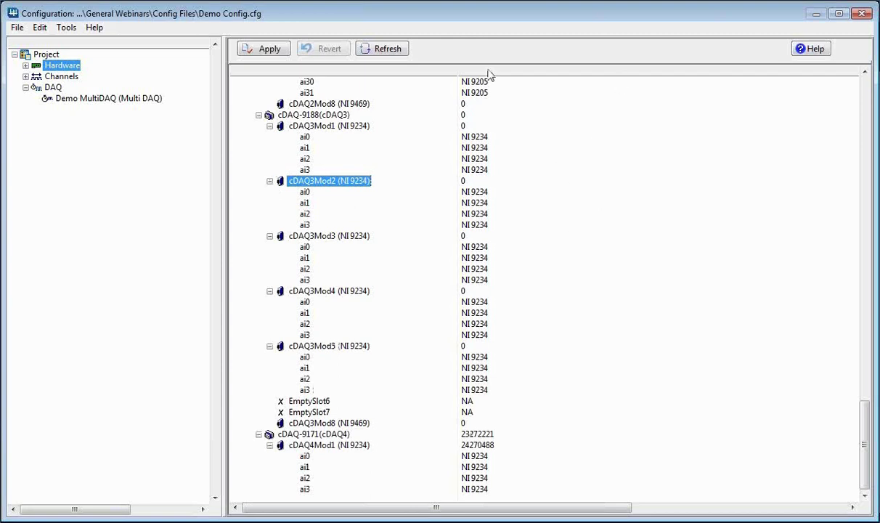
left_click(366, 48)
left_click(26, 65)
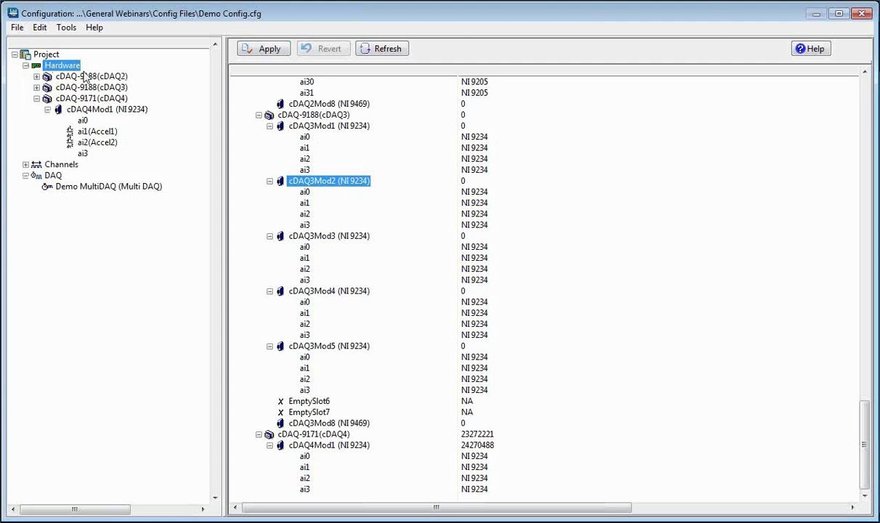
left_click(36, 98)
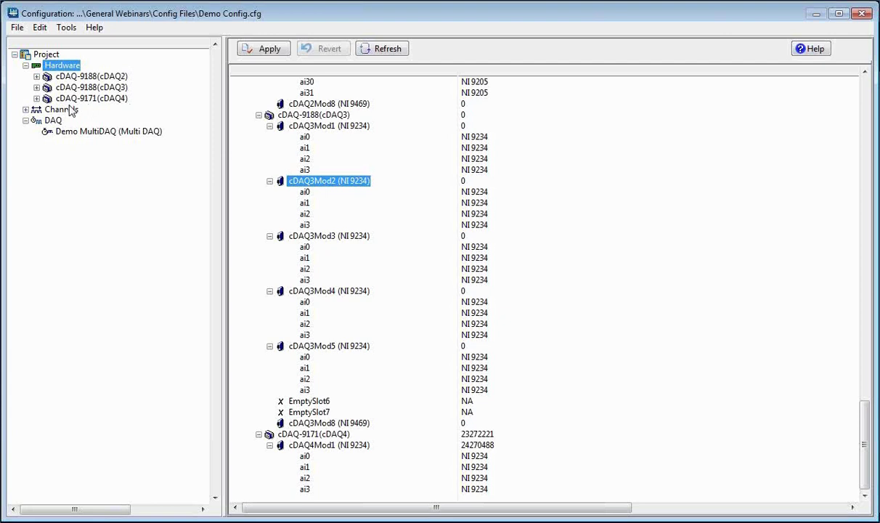
left_click(36, 98)
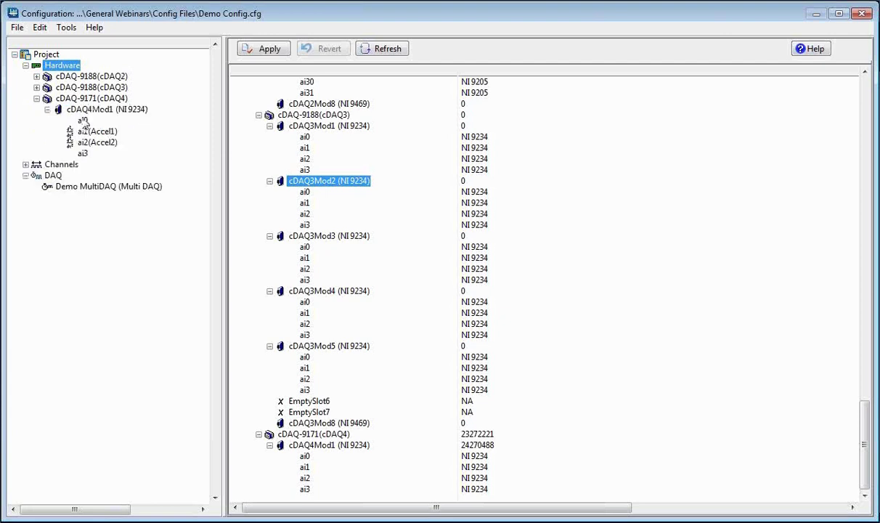
left_click(47, 109)
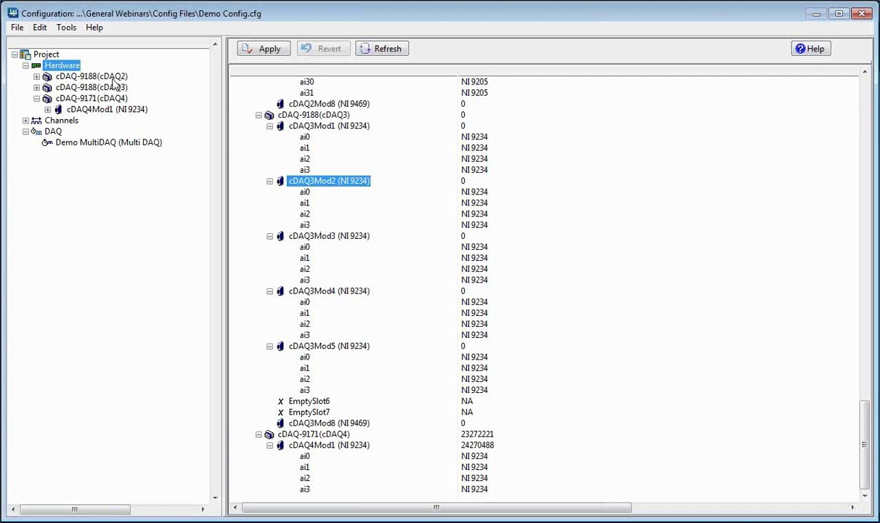
- Check the Tools list, browse cDAQ-9188(cDAQ2) and cDAQ4Mod1 channels, then collapse Hardware
left_click(69, 33)
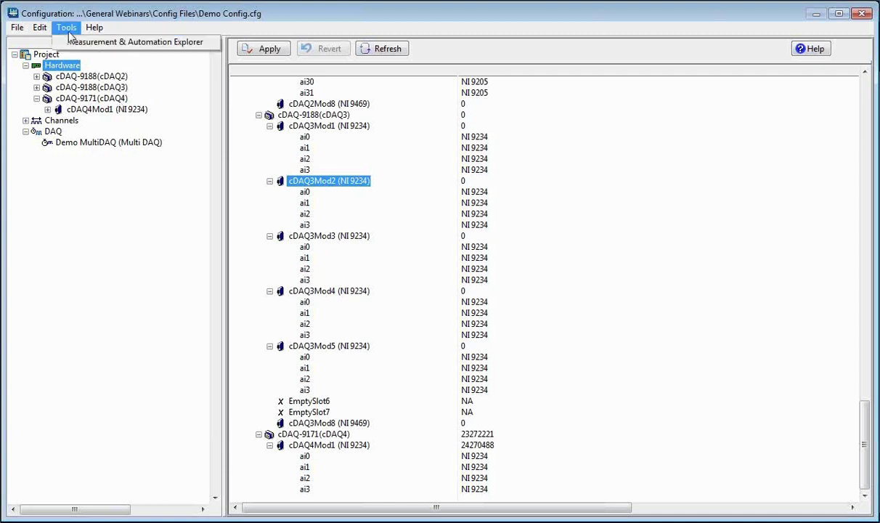
left_click(125, 44)
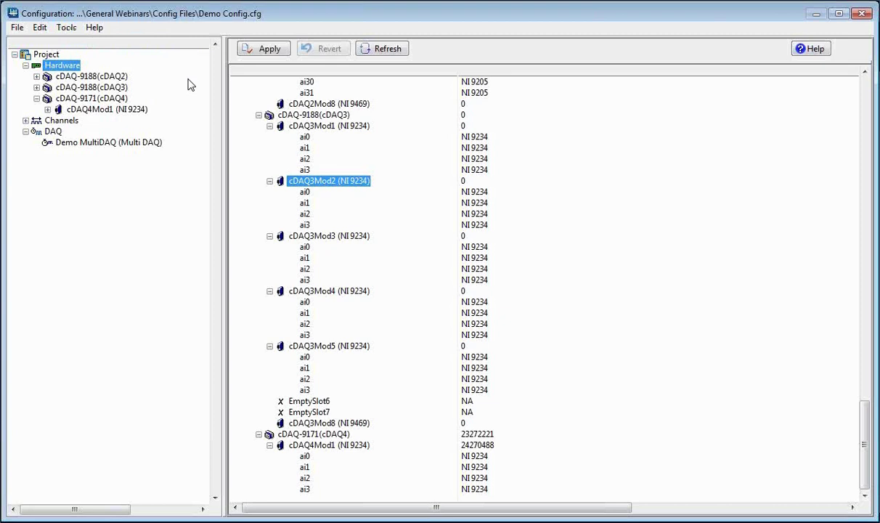
left_click(37, 76)
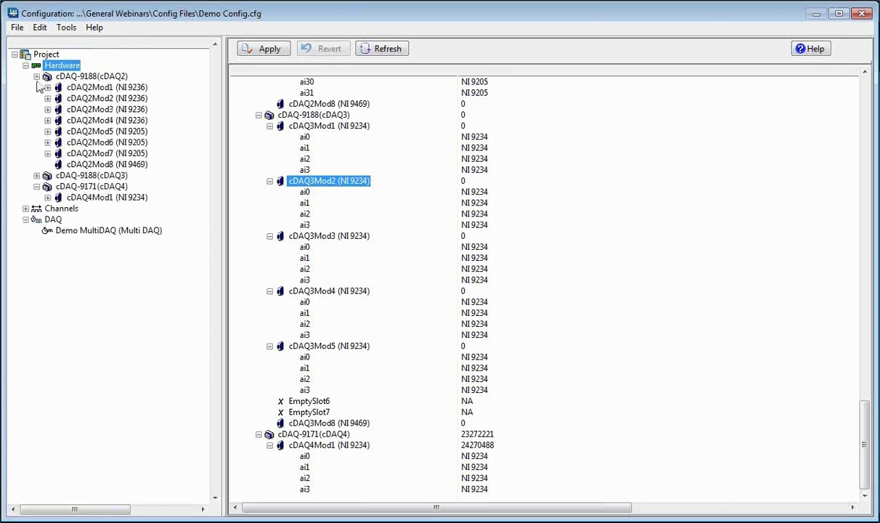
left_click(37, 76)
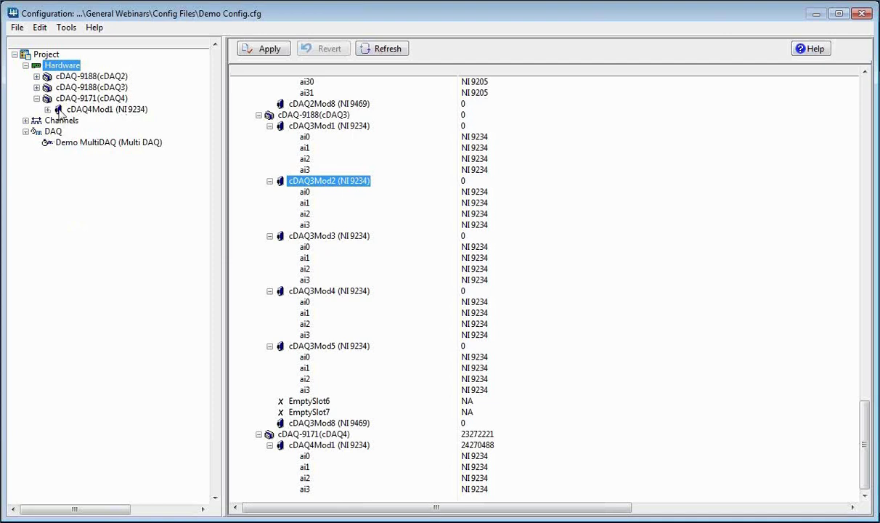
left_click(47, 109)
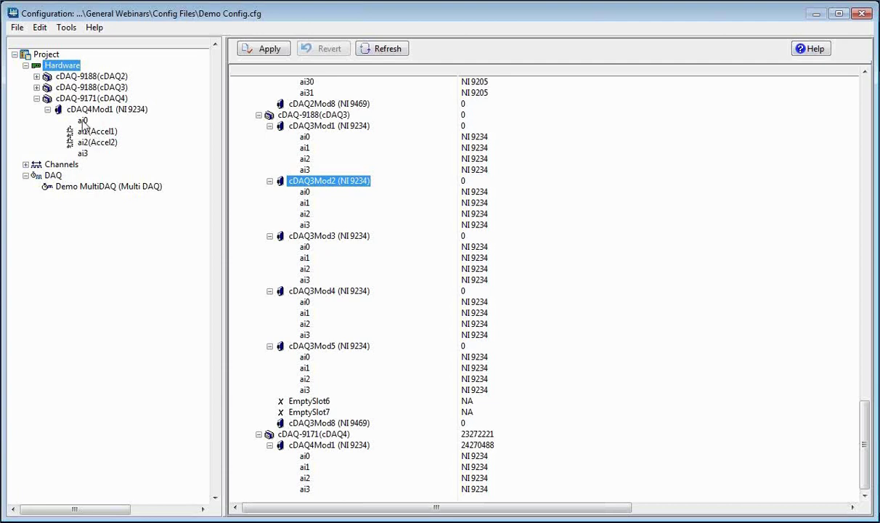
left_click(36, 99)
left_click(26, 65)
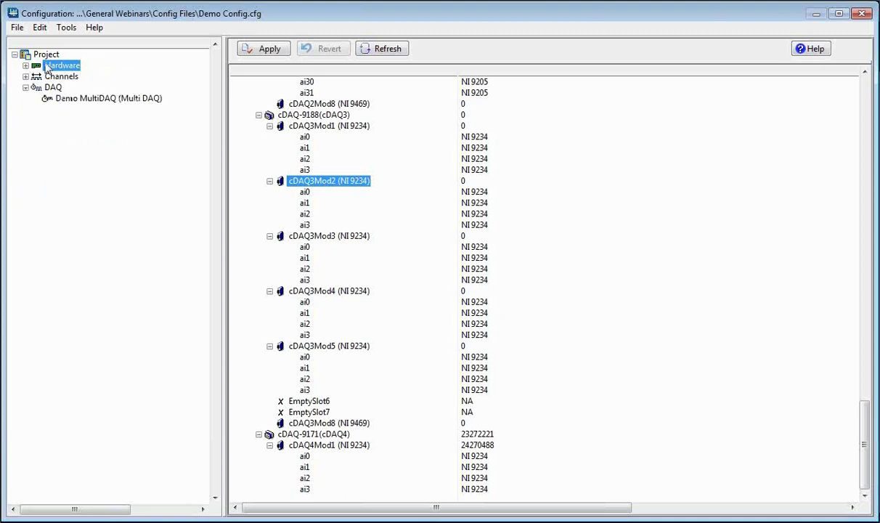
- Show the channel table and expand Channels > Accel to list Accel1–Accel5
left_click(53, 77)
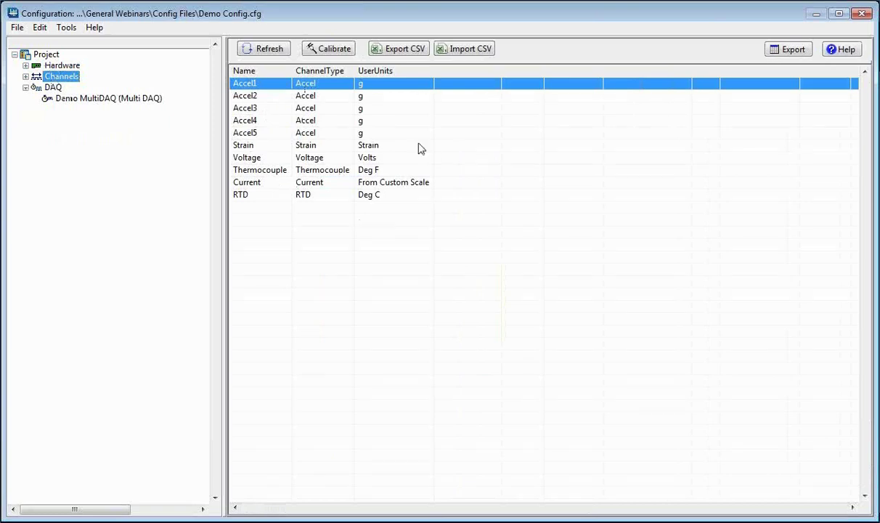
left_click(26, 76)
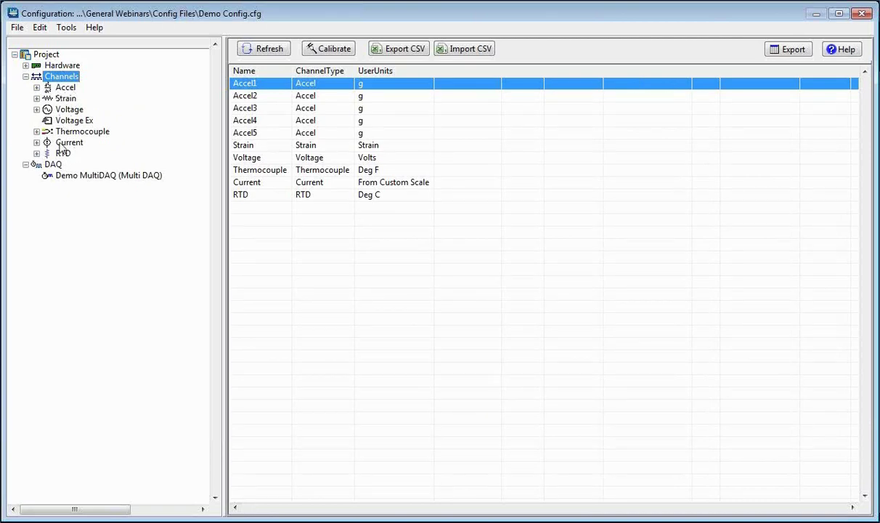
left_click(36, 87)
left_click(66, 88)
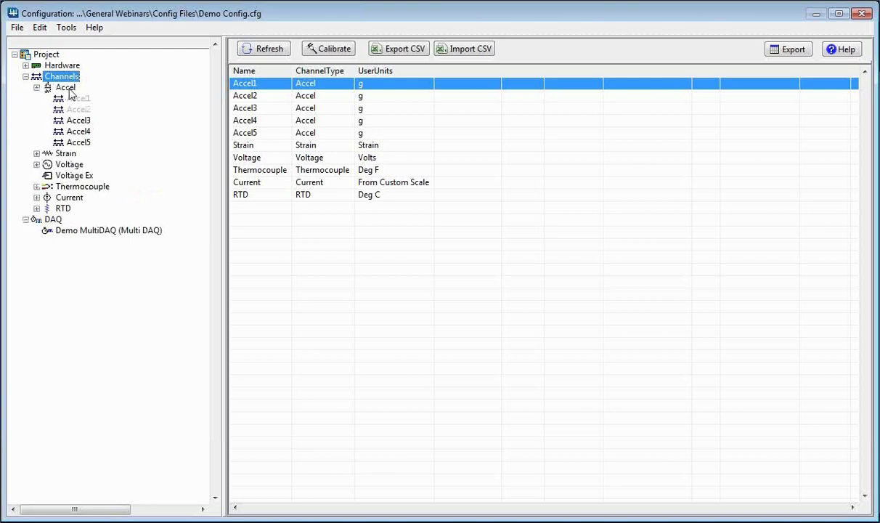
- Create Accel channel X-Direction with 10 mVolts/g sensitivity and units g, and apply it
right_click(71, 93)
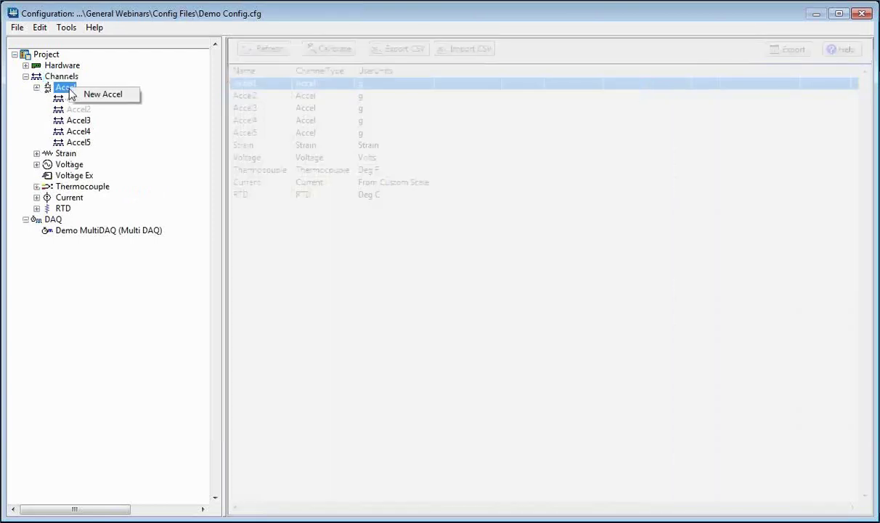
left_click(103, 95)
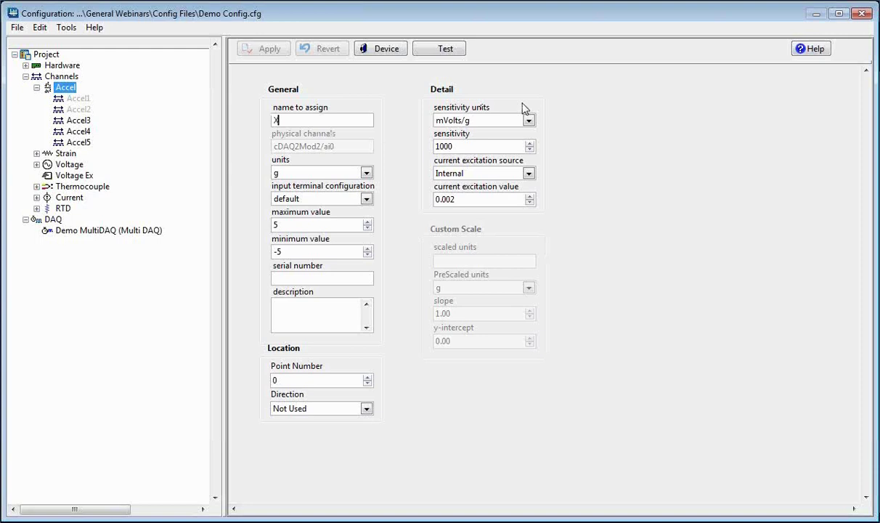
type("ction")
left_click(412, 89)
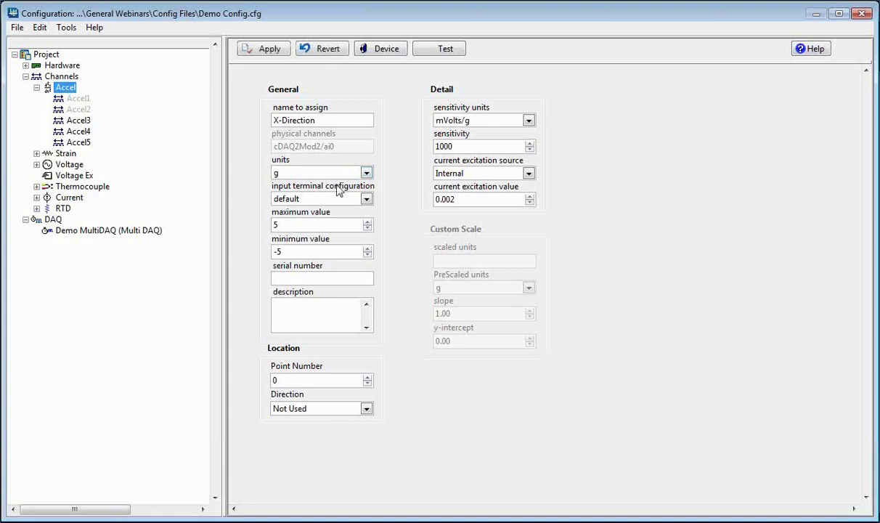
left_click(463, 146)
left_click(352, 173)
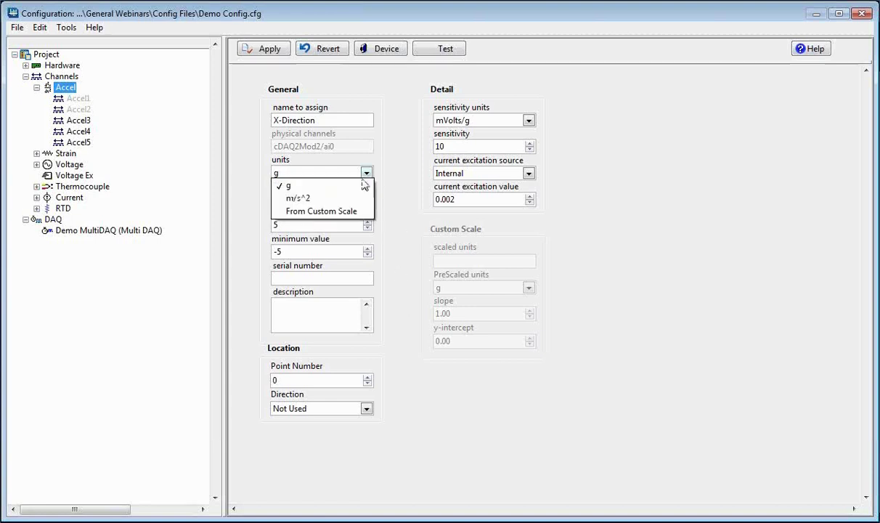
left_click(331, 211)
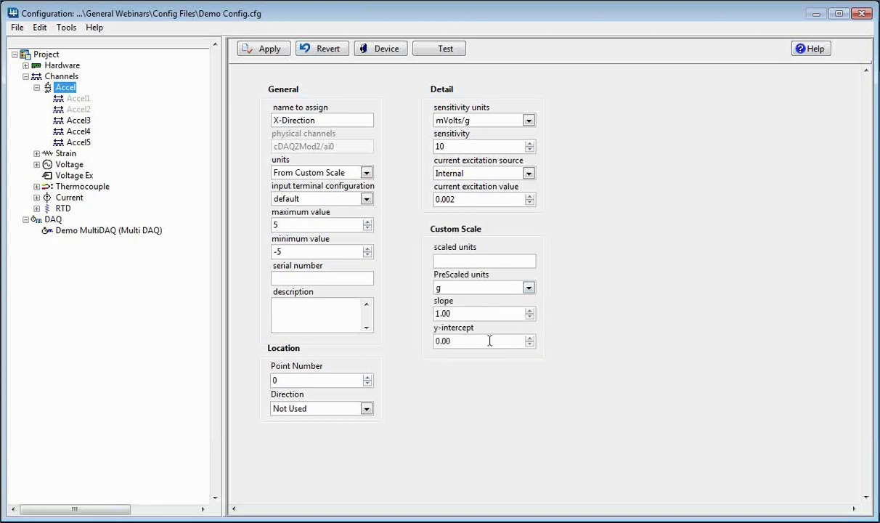
left_click(328, 172)
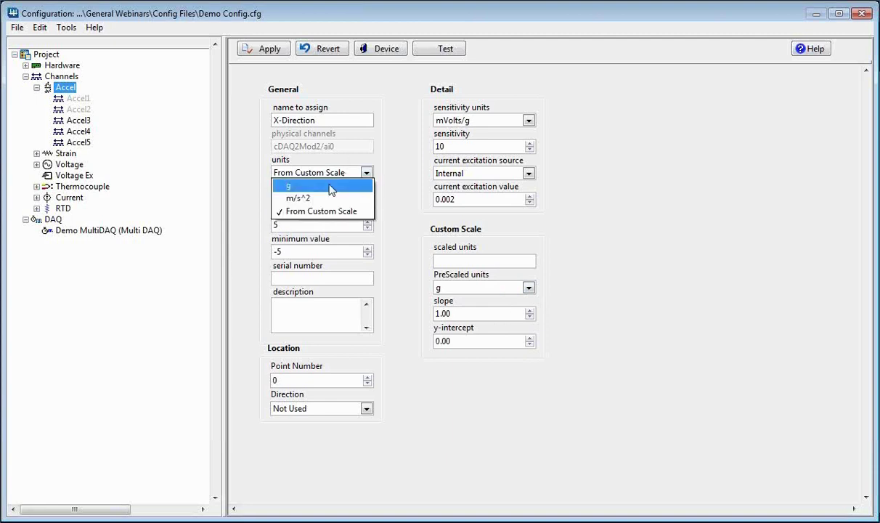
left_click(331, 187)
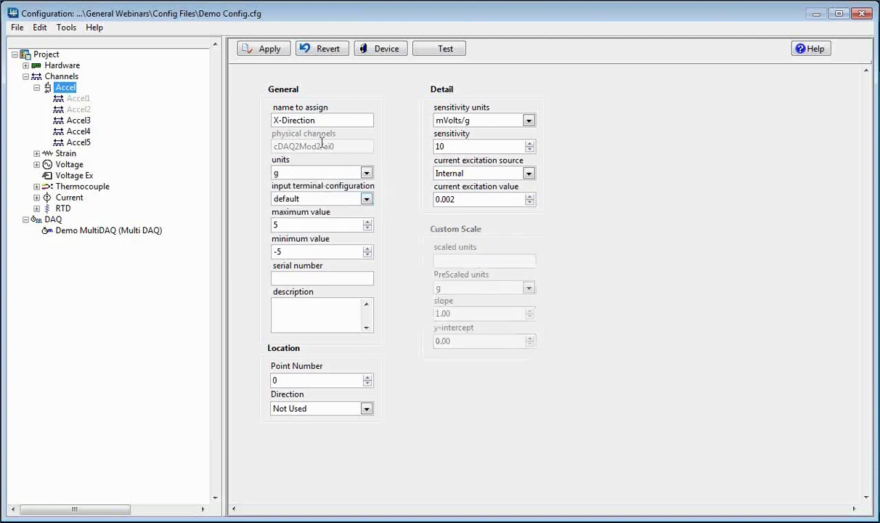
left_click(269, 50)
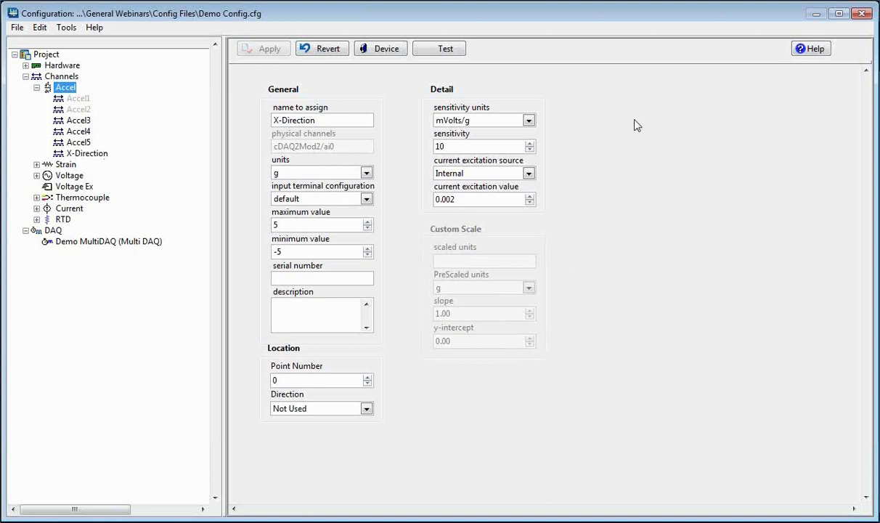
- Expand Hardware down to cDAQ4Mod1 and assign its ai0 input to X-Direction
left_click(37, 87)
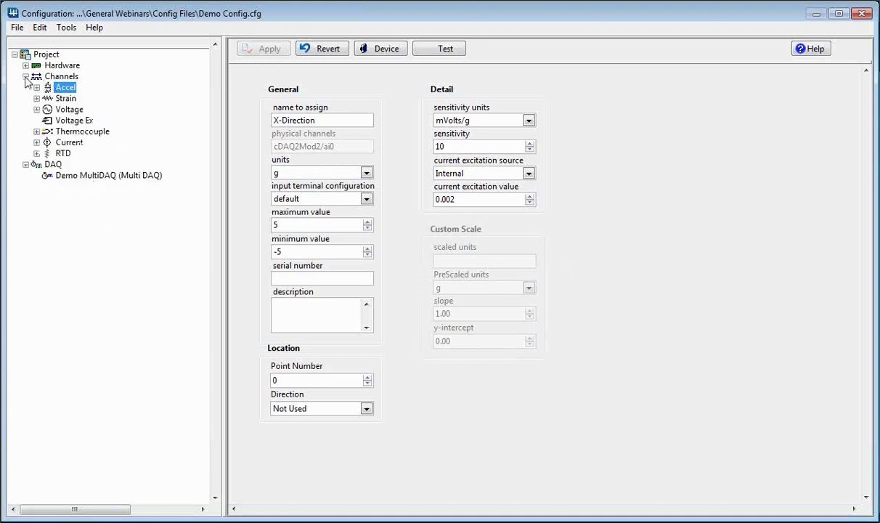
left_click(26, 76)
left_click(25, 65)
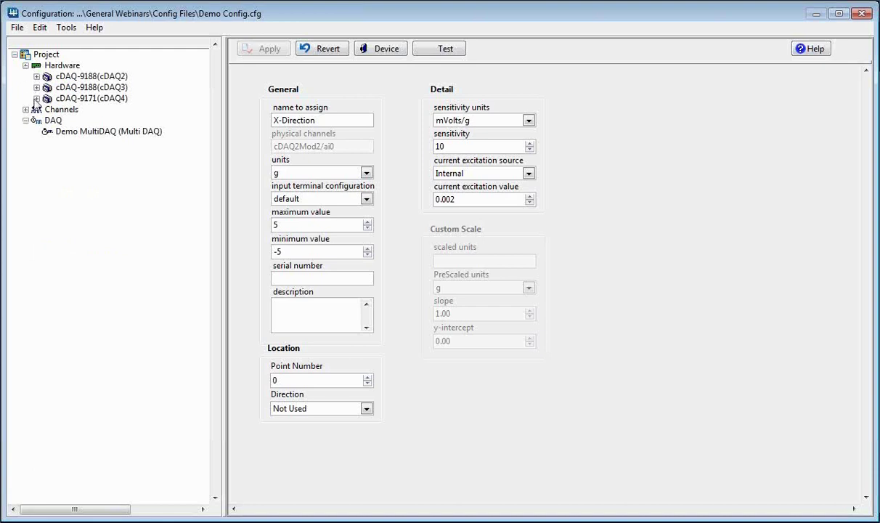
left_click(37, 98)
left_click(47, 109)
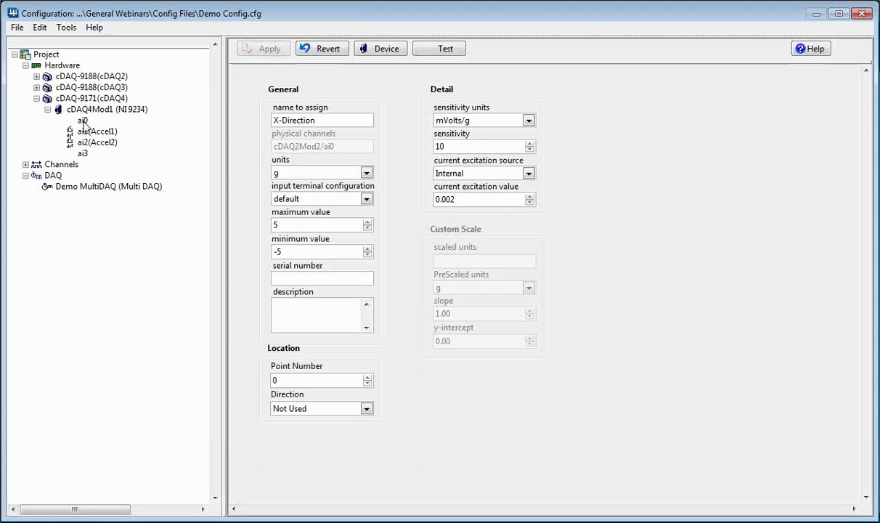
right_click(82, 121)
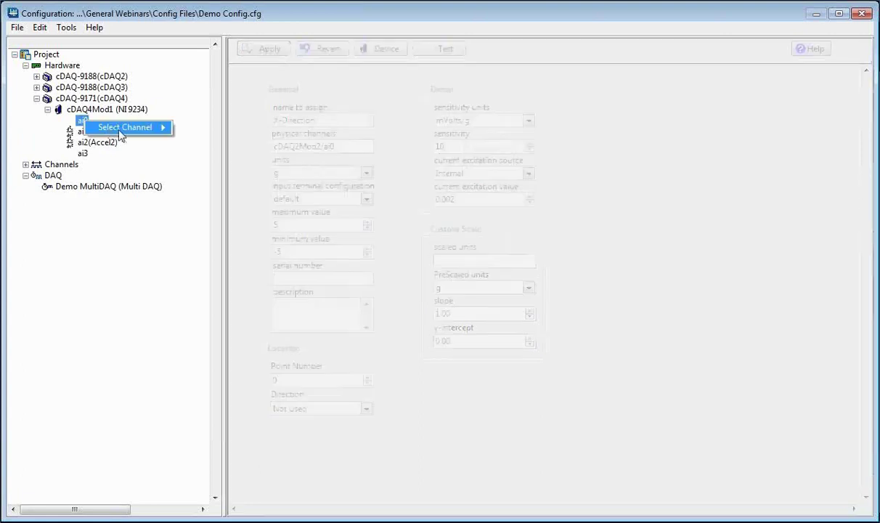
mouse_move(120, 136)
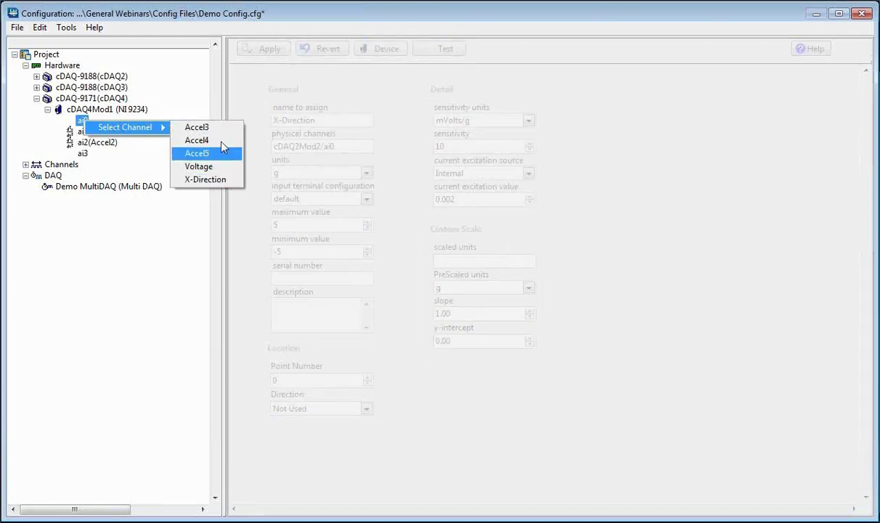
left_click(206, 179)
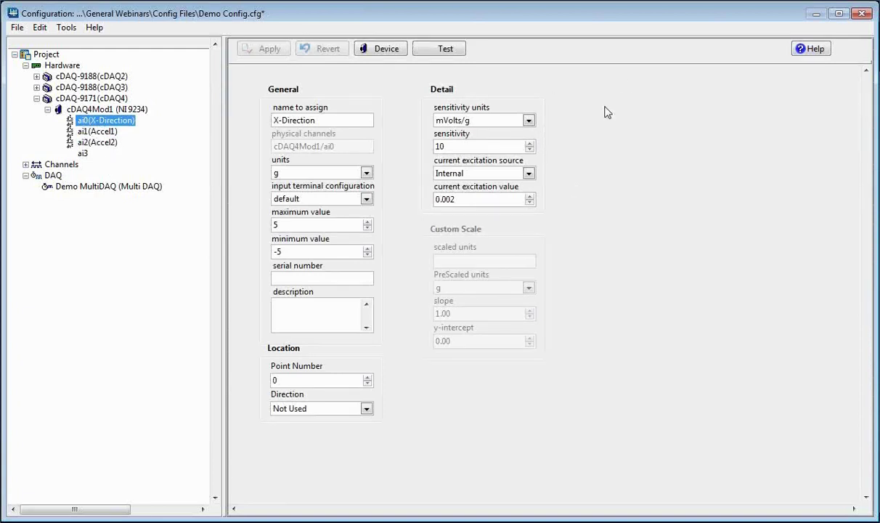
left_click(438, 50)
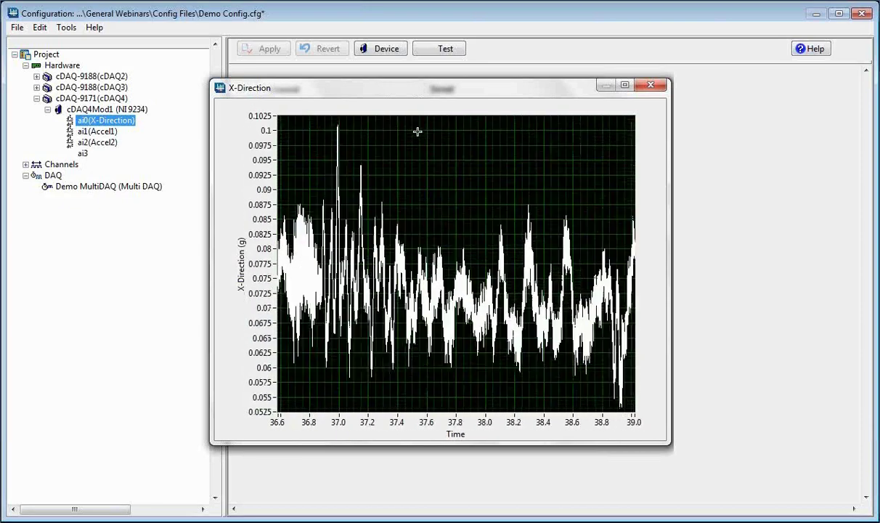
left_click(651, 86)
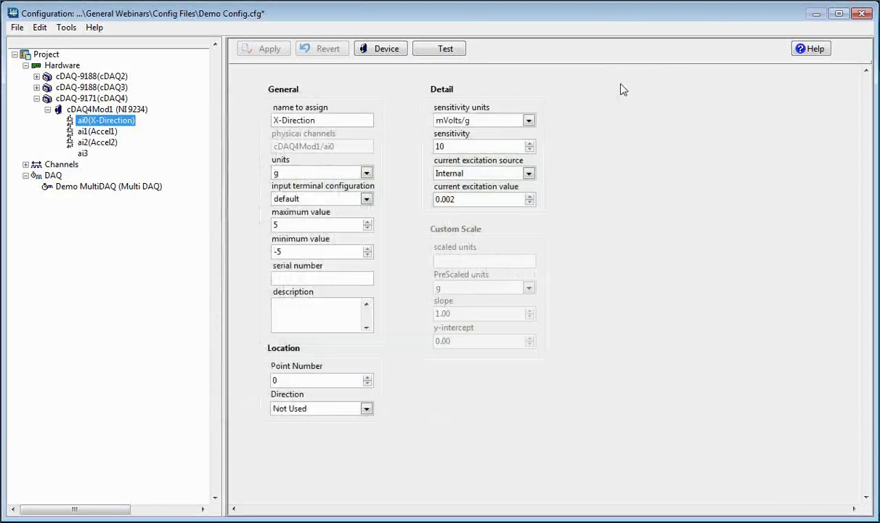
- Expand Channels and review the Strain and Voltage channel settings
left_click(36, 98)
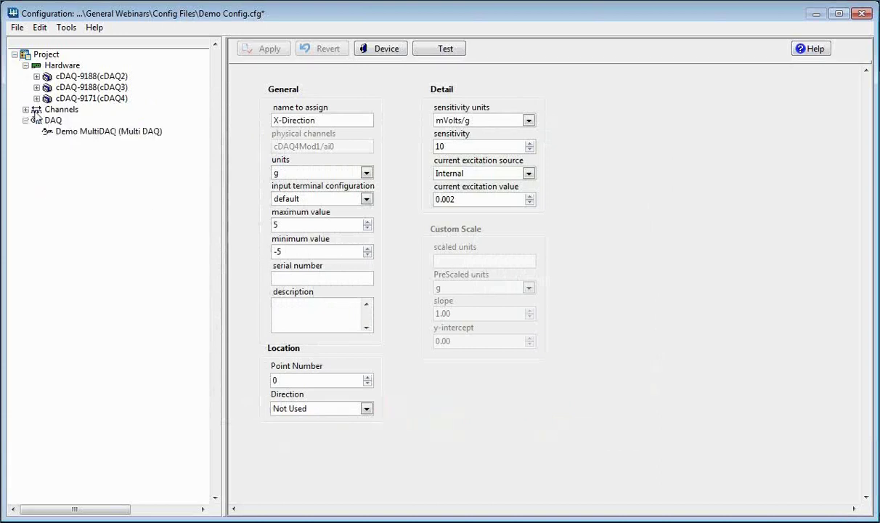
left_click(25, 109)
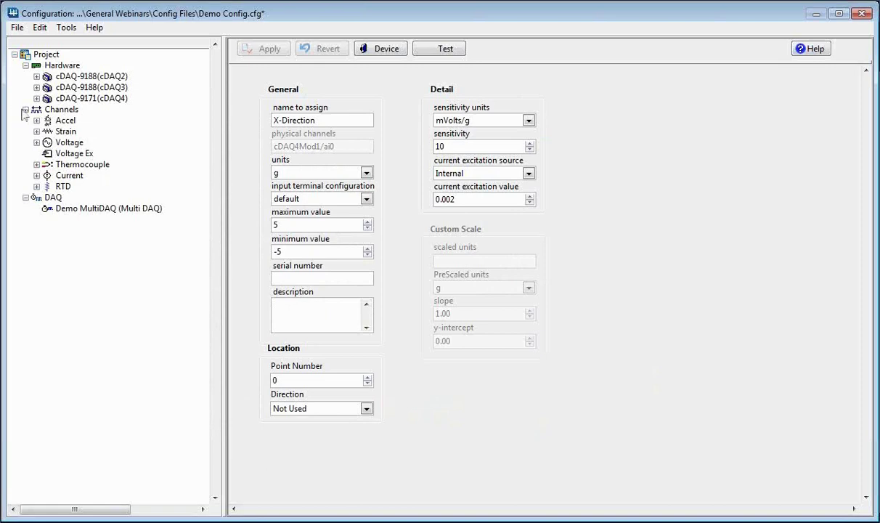
left_click(36, 132)
left_click(65, 131)
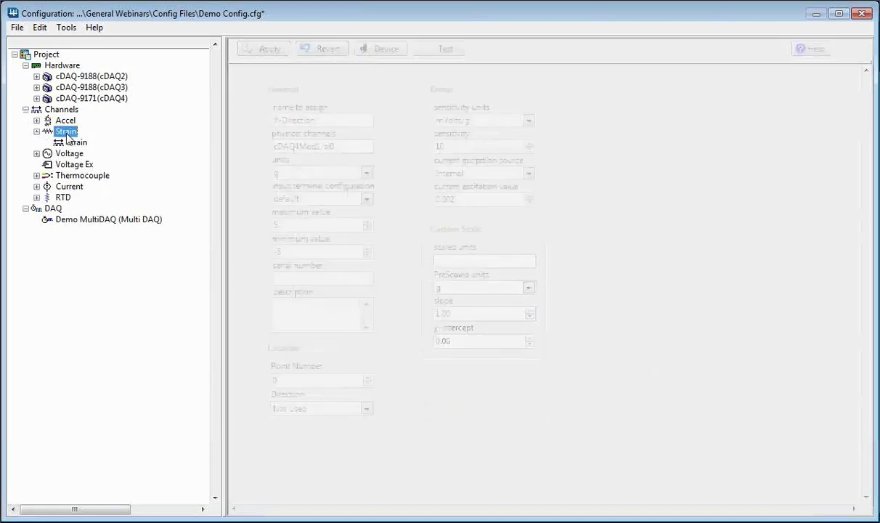
left_click(74, 143)
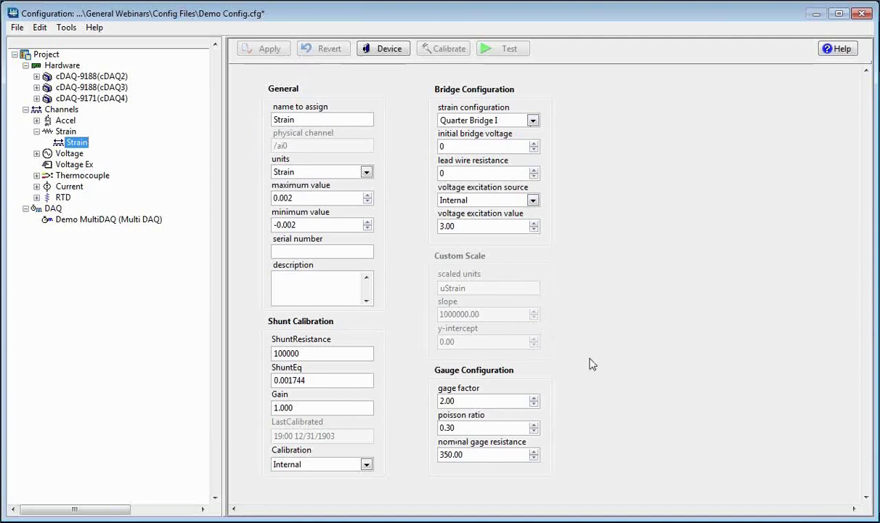
left_click(36, 131)
left_click(37, 142)
left_click(75, 153)
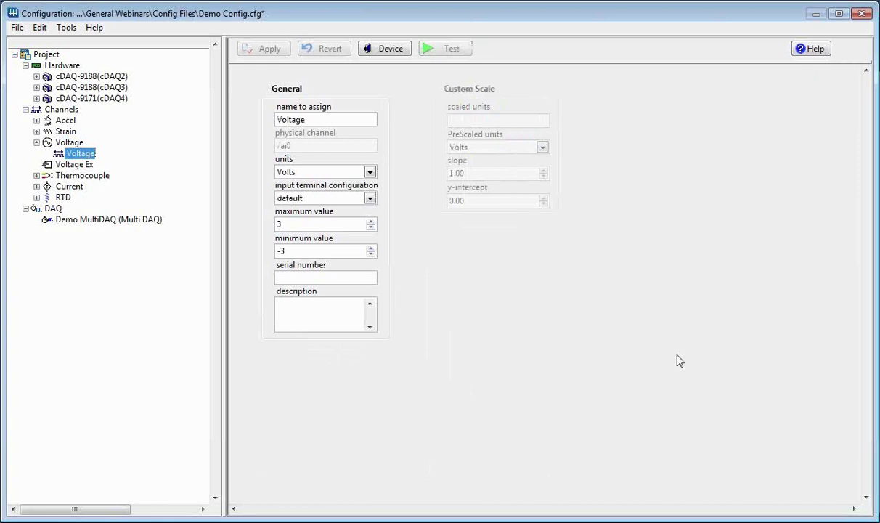
- Review the Thermocouple, Current and RTD settings, then expand the cDAQ-9188(cDAQ2) chassis
left_click(36, 142)
left_click(36, 164)
left_click(75, 176)
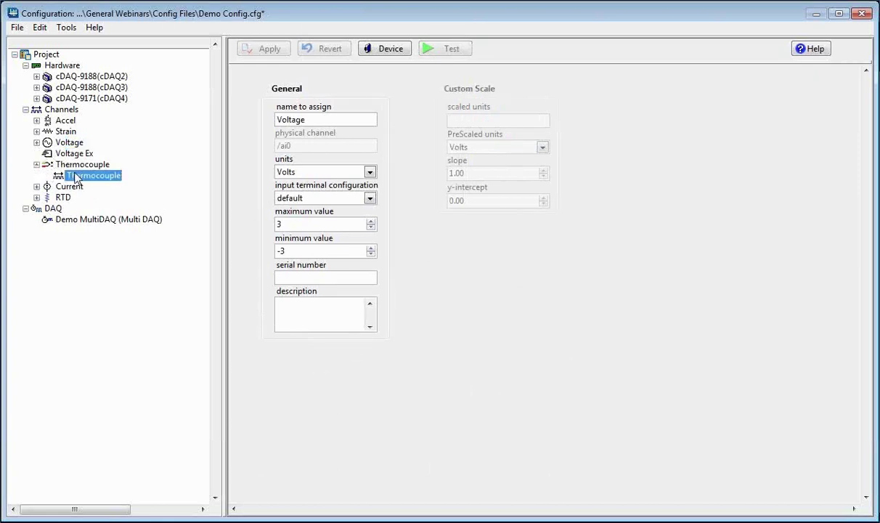
left_click(37, 186)
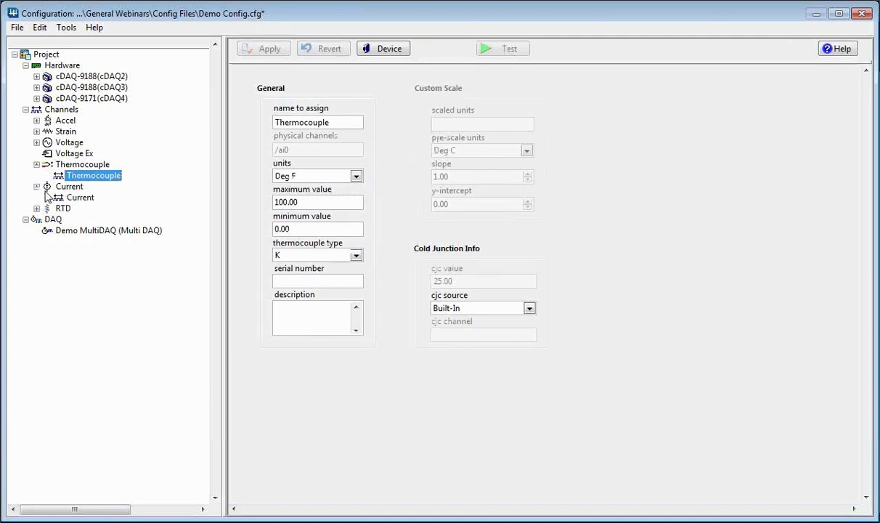
left_click(79, 197)
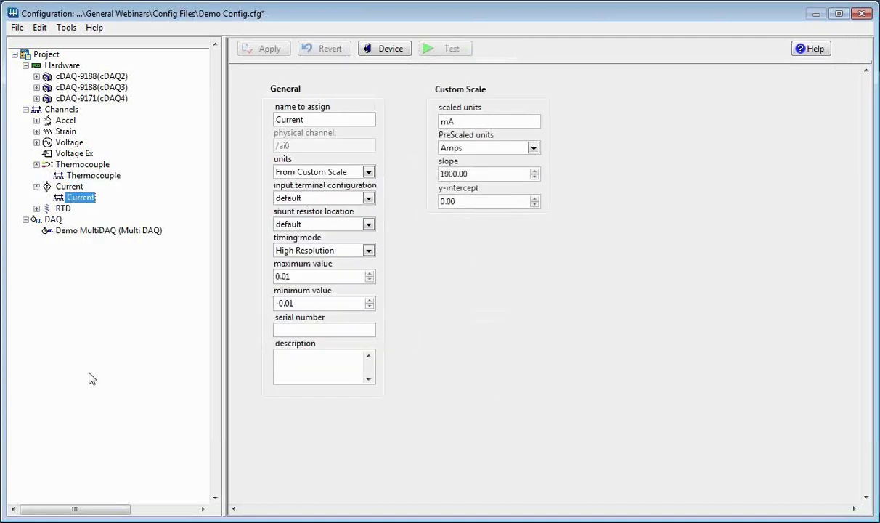
left_click(36, 209)
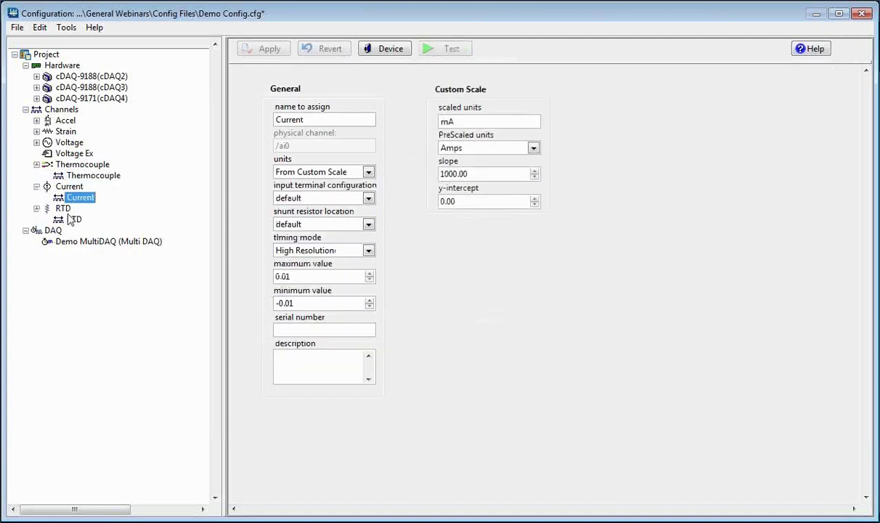
left_click(72, 219)
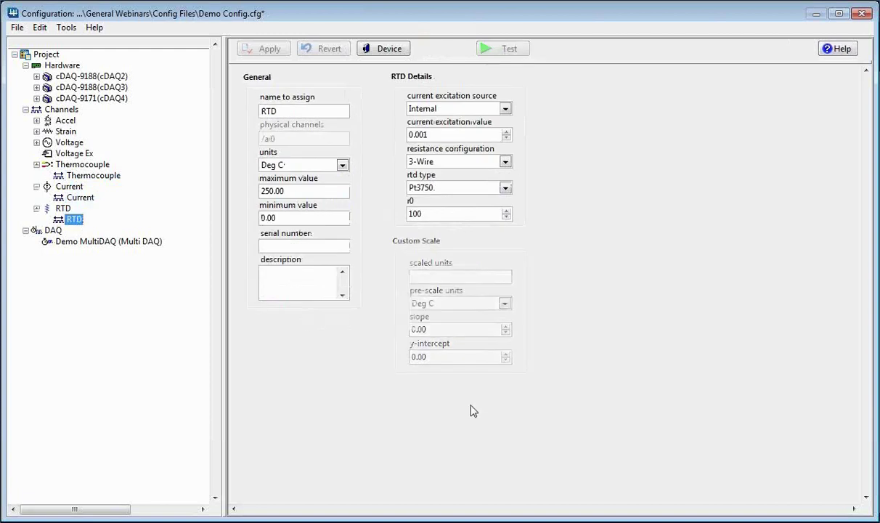
left_click(36, 209)
left_click(36, 186)
left_click(36, 164)
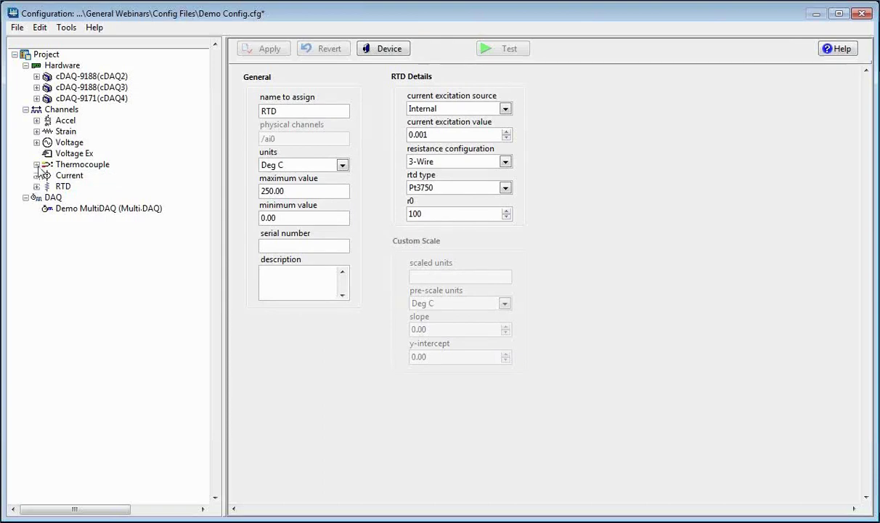
left_click(36, 142)
left_click(37, 76)
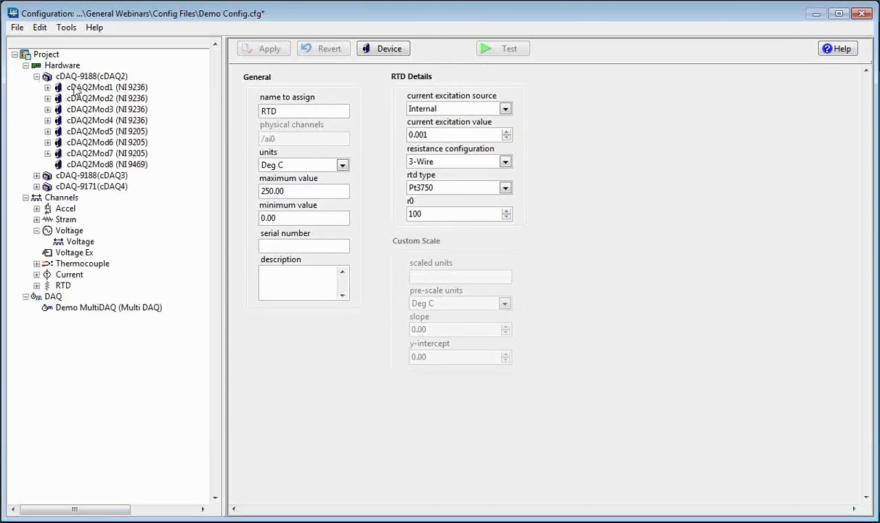
- Expand cDAQ2Mod1 (NI 9236) and assign its ai0 input to the Strain channel
left_click(47, 87)
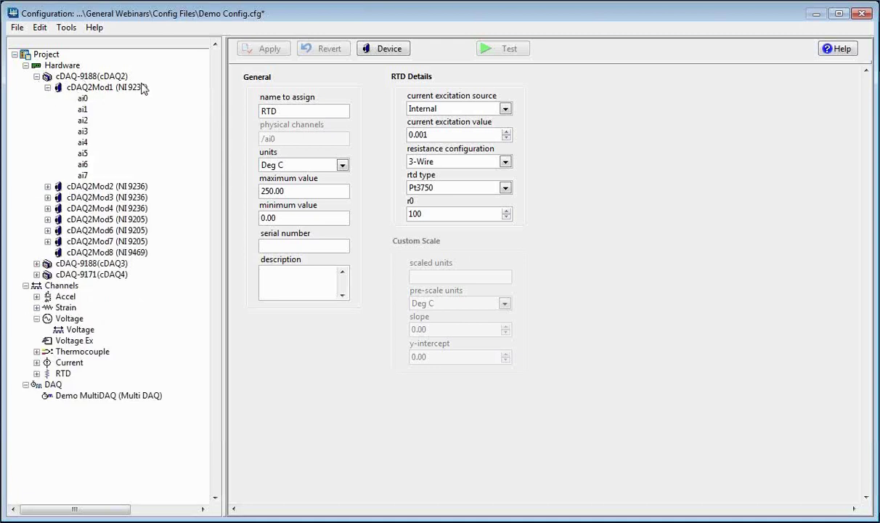
right_click(80, 97)
mouse_move(120, 102)
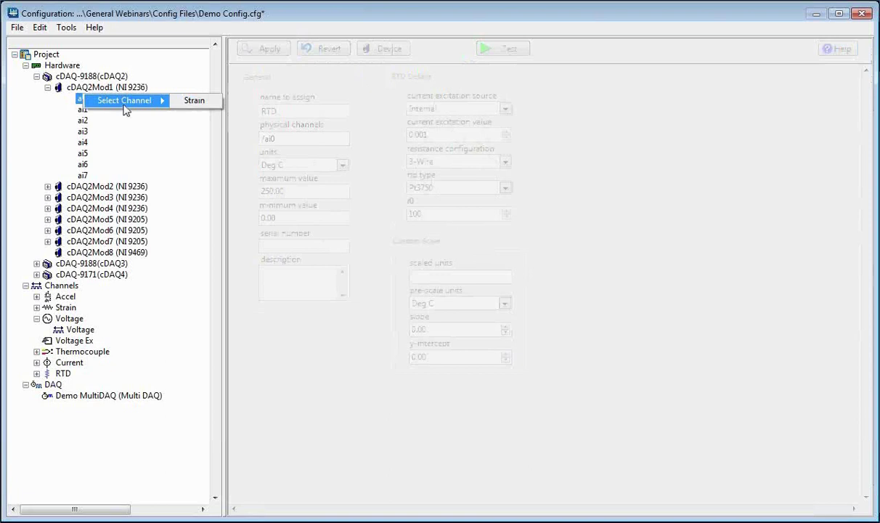
left_click(201, 102)
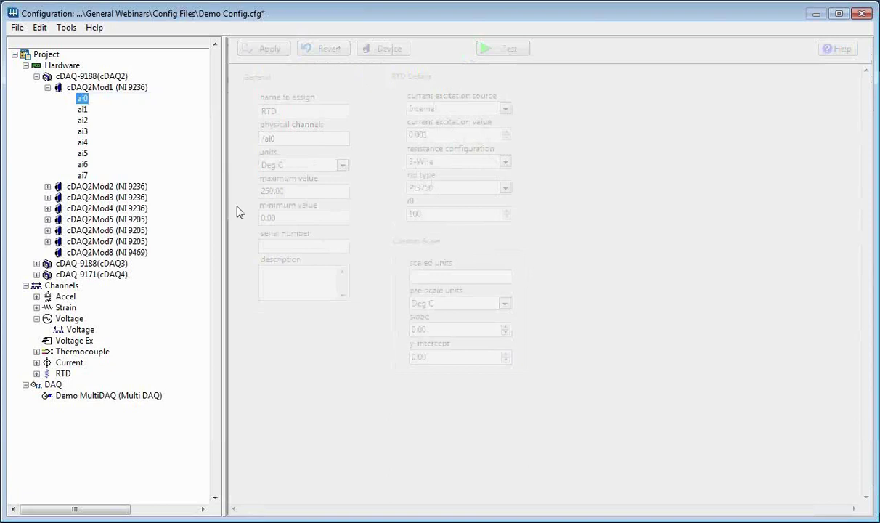
right_click(86, 99)
mouse_move(127, 103)
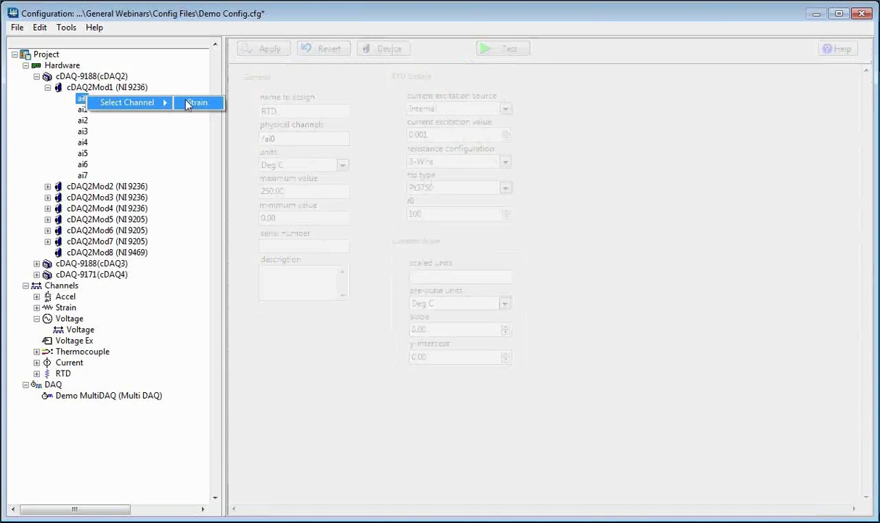
left_click(193, 102)
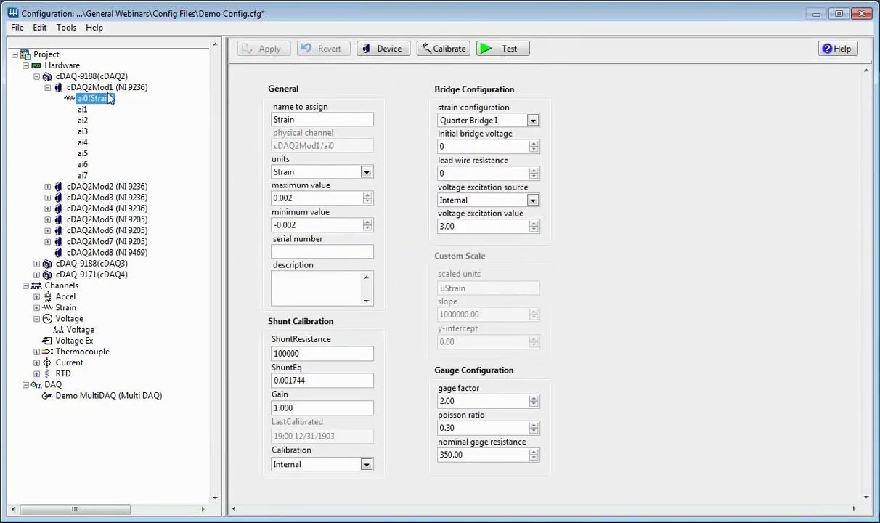
- Attempt the live Strain test and dismiss the excitation value errors
left_click(516, 51)
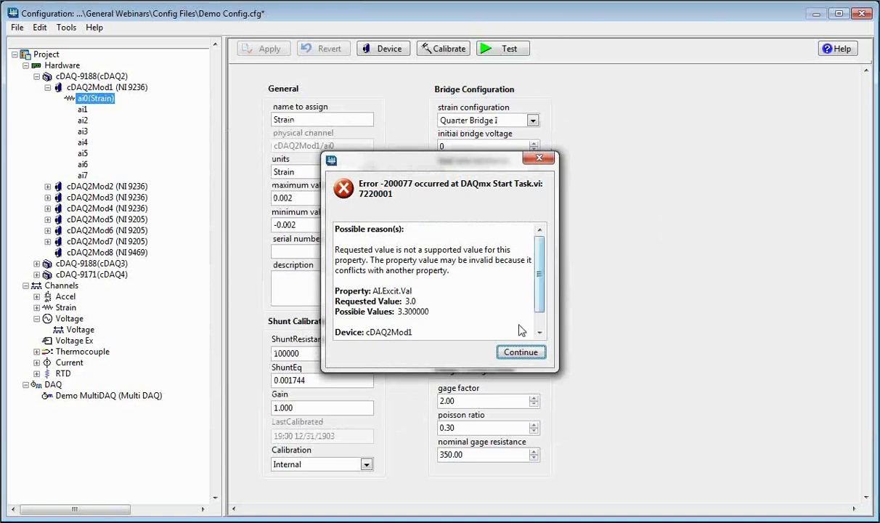
left_click(539, 159)
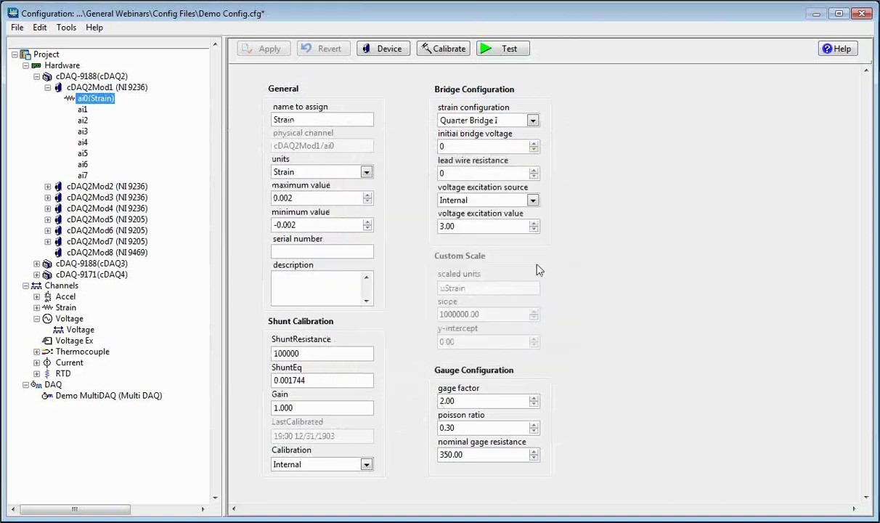
left_click(504, 49)
scroll(460, 283, "down", 1)
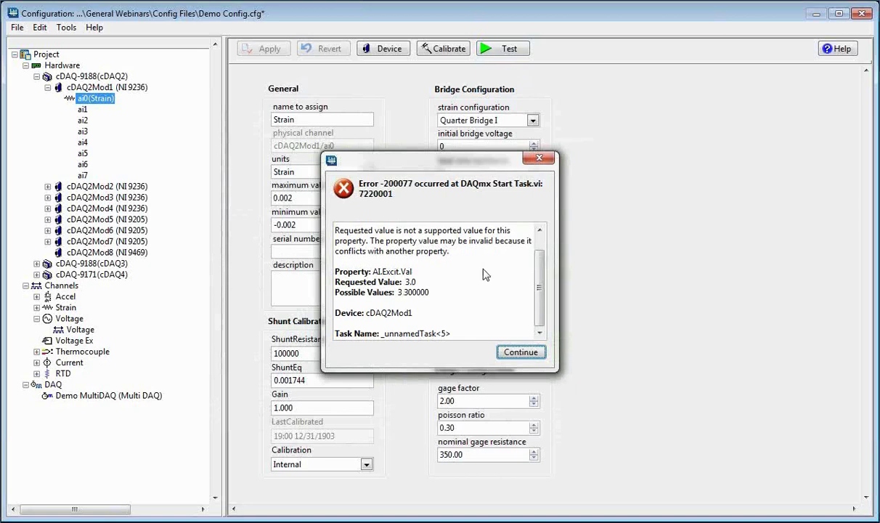
left_click(539, 158)
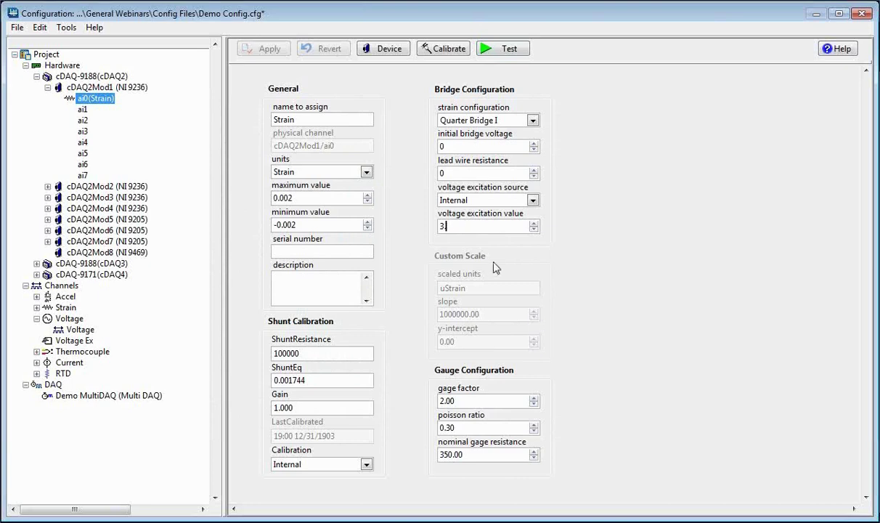
- Set voltage excitation to 3.3, apply the Strain settings, and run the live test
left_click(649, 214)
left_click(263, 48)
left_click(510, 49)
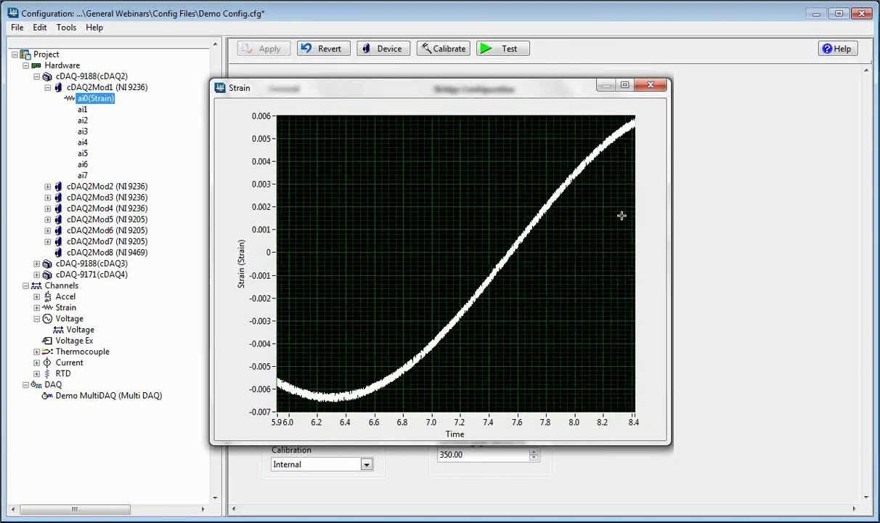
left_click(646, 86)
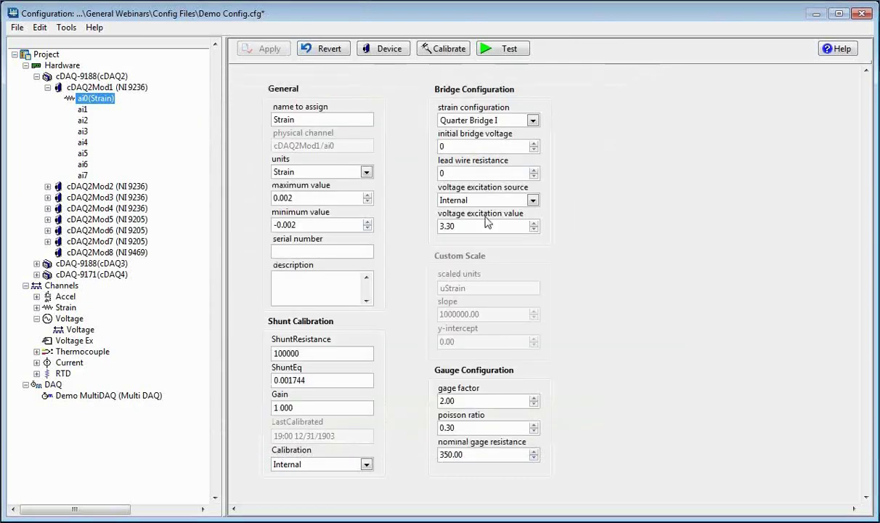
- Collapse Hardware, then export channel type Accel from the Channels list as Accel.CSV
left_click(48, 87)
left_click(26, 66)
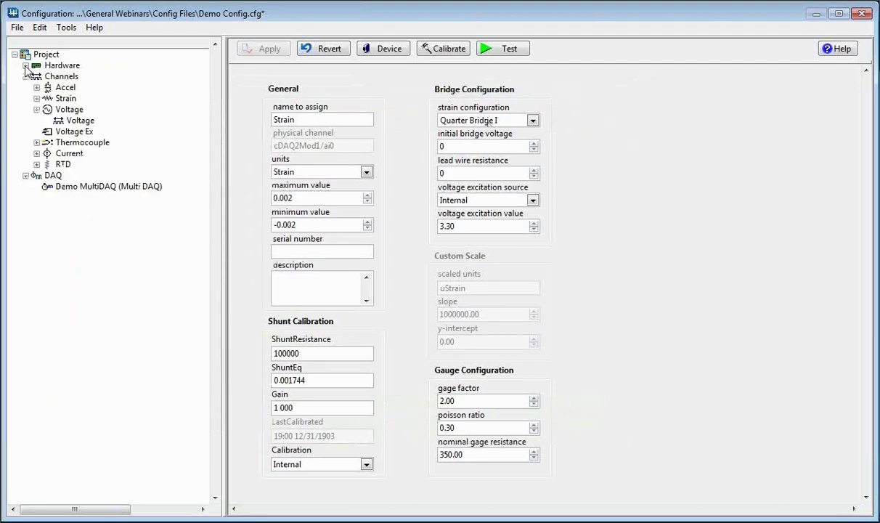
left_click(72, 77)
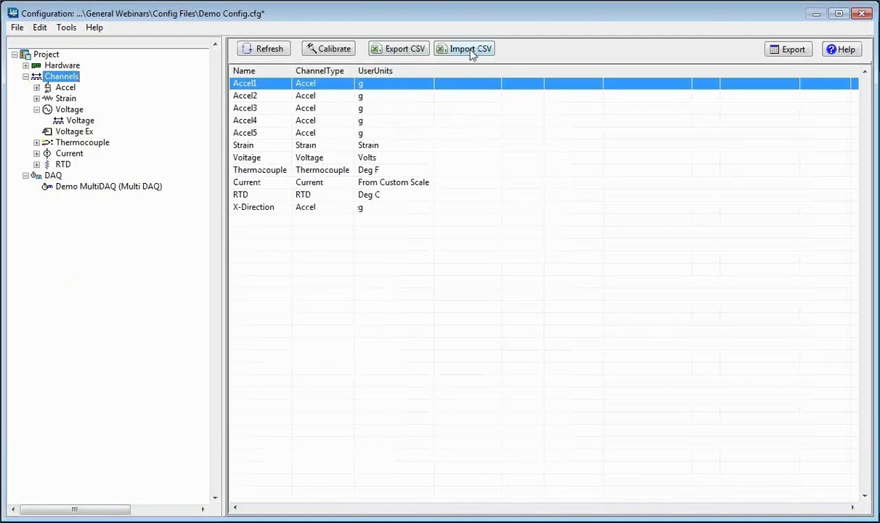
left_click(405, 48)
left_click(467, 257)
left_click(407, 282)
left_click(413, 290)
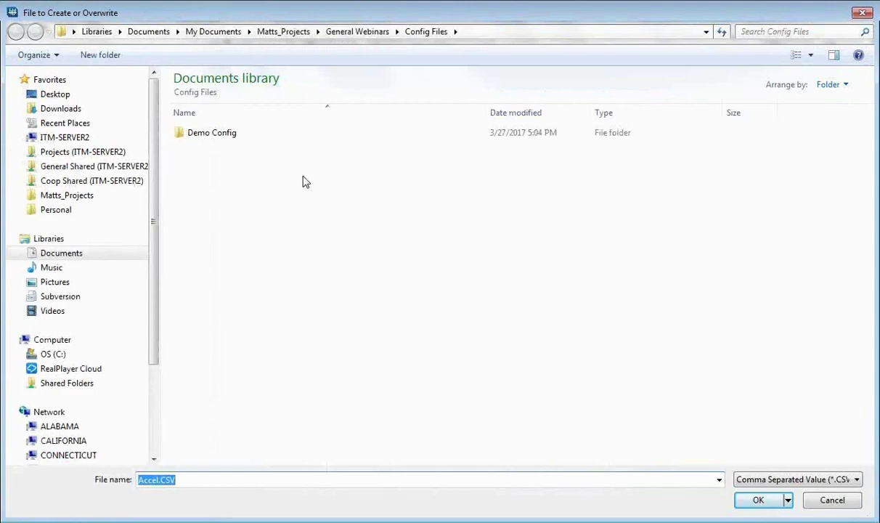
left_click(758, 501)
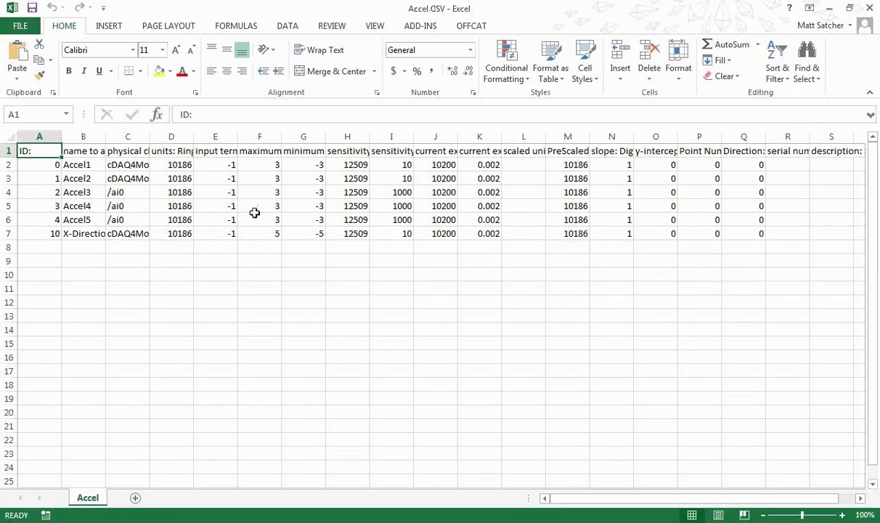
- Autofit columns B and C in Accel.CSV, scan across the data, then close without saving
double_click(103, 133)
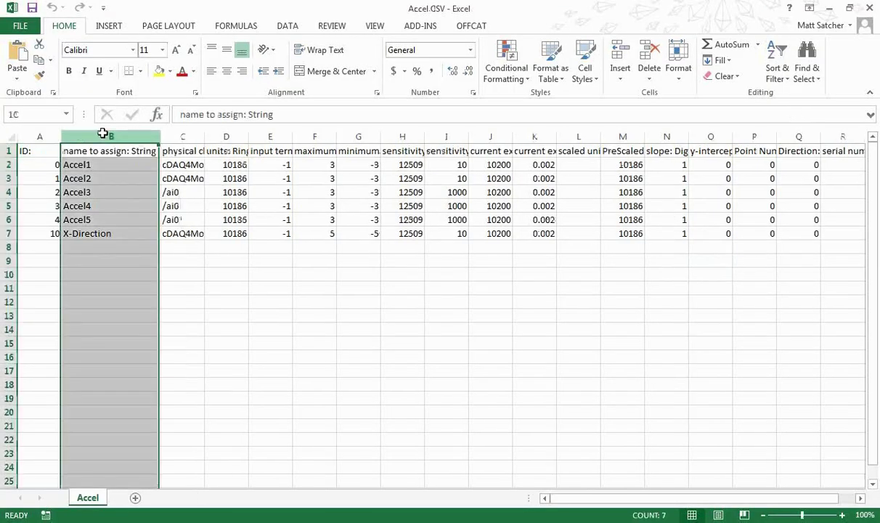
left_click(112, 169)
key("Down")
key("Down")
key("Down")
key("Down")
key("Down")
key("Right")
key("Up")
key("Up")
key("Up")
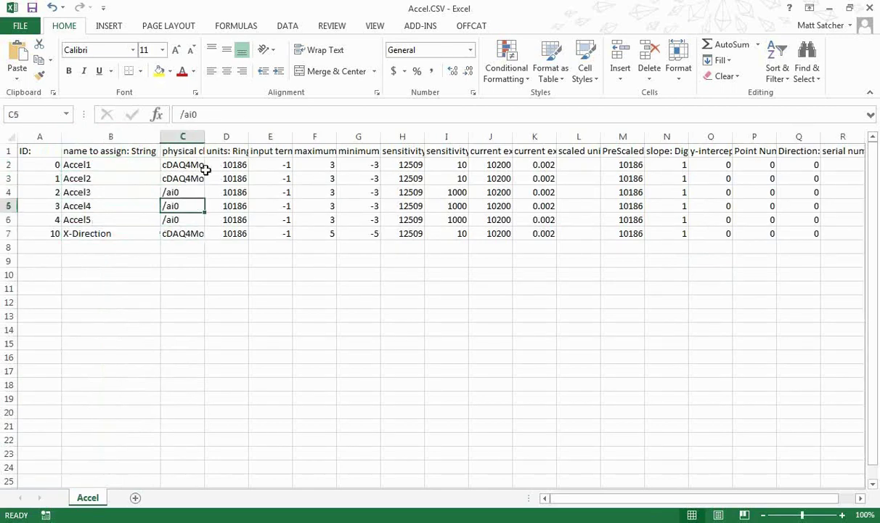
double_click(205, 137)
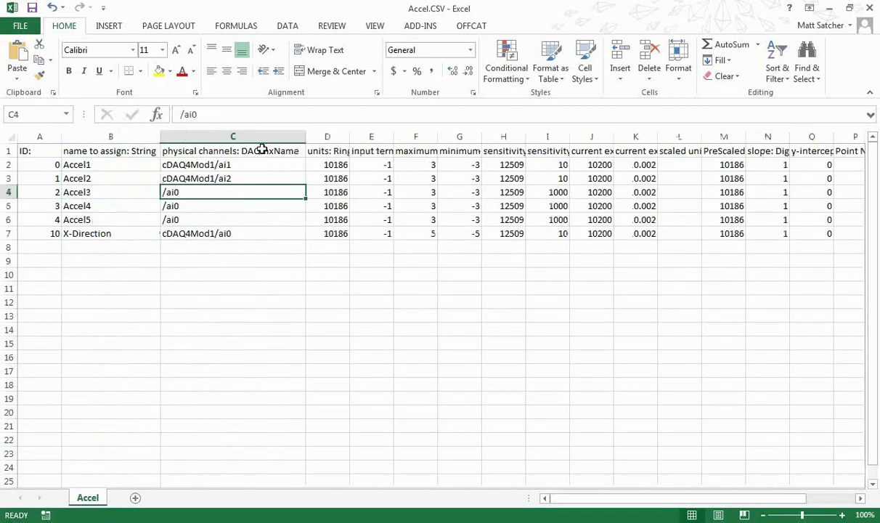
key("Right")
key("Right")
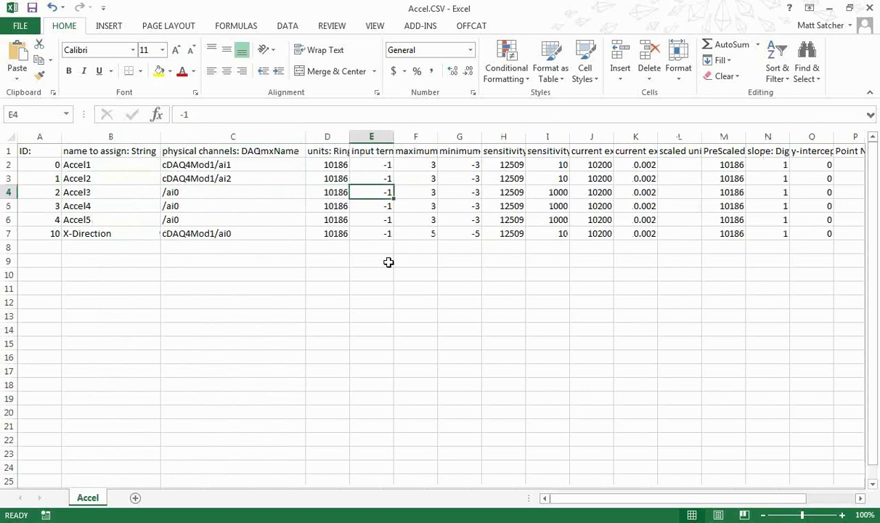
key("Right")
key("Right")
key("Right")
key("Right")
key("Right")
key("Right")
key("Right")
key("Right")
key("Right")
key("Right")
key("Right")
key("Right")
key("Right")
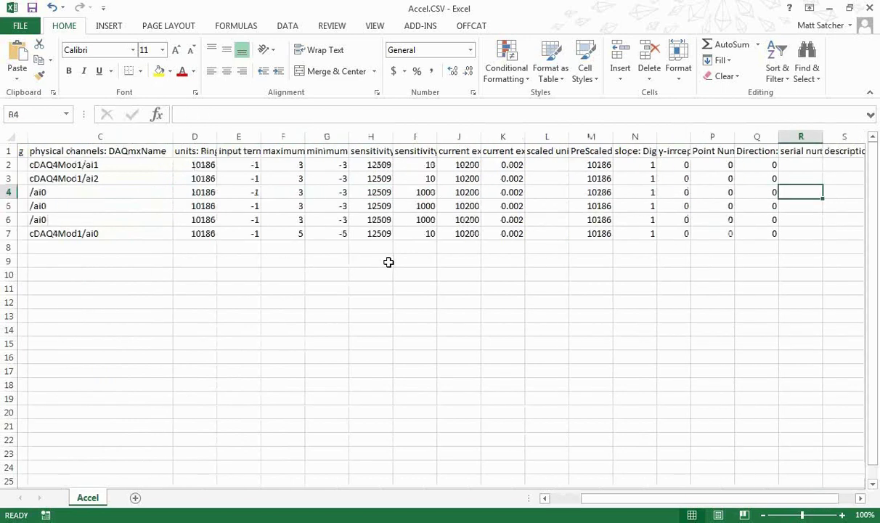
key("Right")
key("Right")
key("Right")
key("Right")
key("Right")
key("Right")
key("Right")
key("Right")
key("Right")
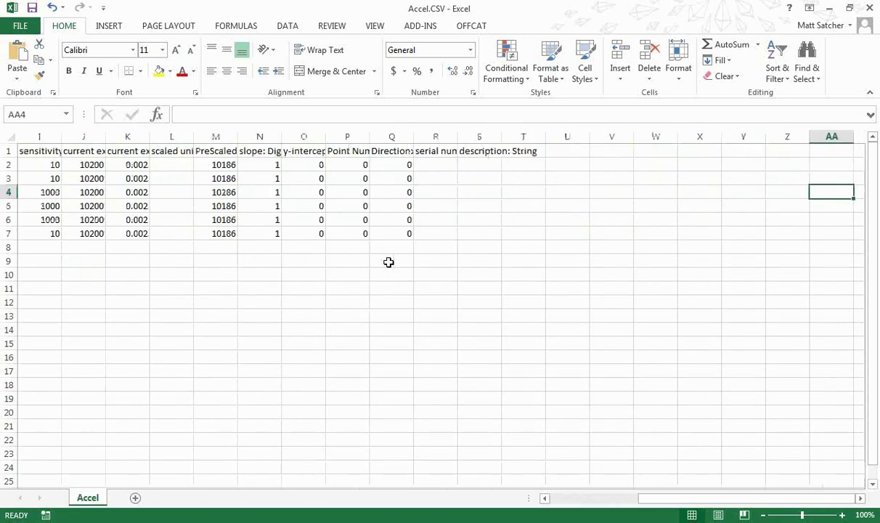
key("Left")
key("Left")
key("Left")
key("Left")
key("Left")
key("Left")
key("Left")
key("Left")
key("Left")
key("Left")
key("Left")
key("Left")
key("Left")
key("Left")
key("Left")
key("Left")
key("Left")
key("Left")
key("Left")
key("Left")
key("Left")
key("Left")
key("Left")
key("Left")
key("Left")
key("Left")
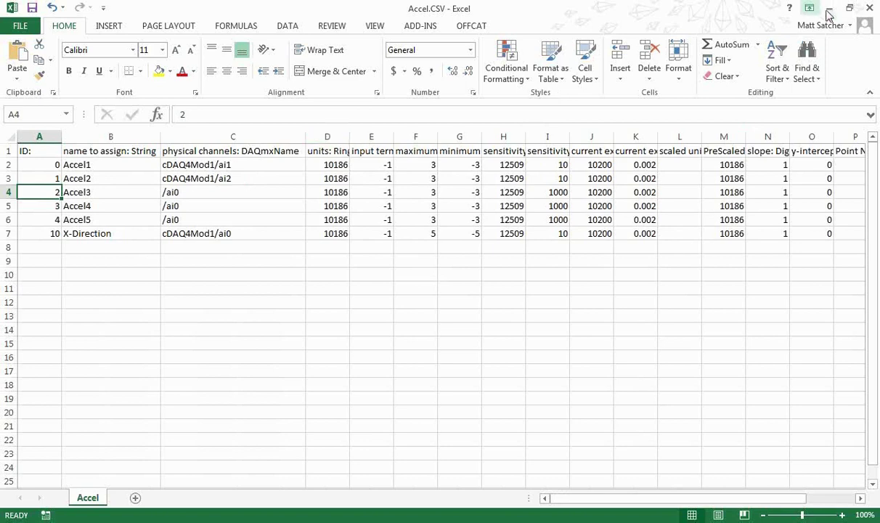
left_click(871, 9)
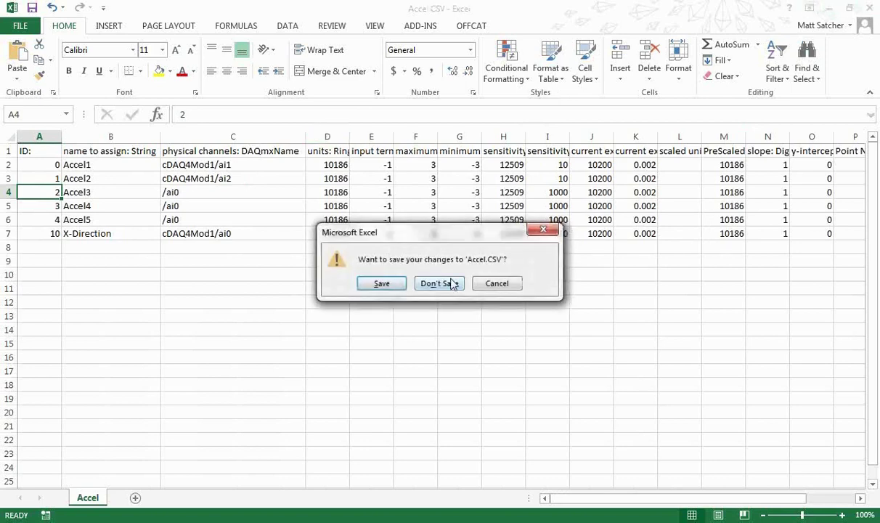
left_click(429, 268)
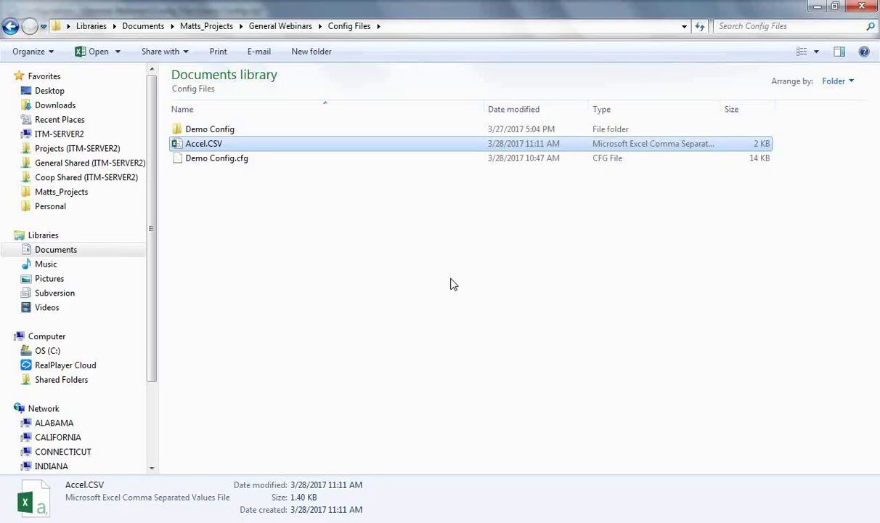
- Back in iTestSystem, cancel the Import CSV dialog with Accel type and collapse Channels
left_click(816, 7)
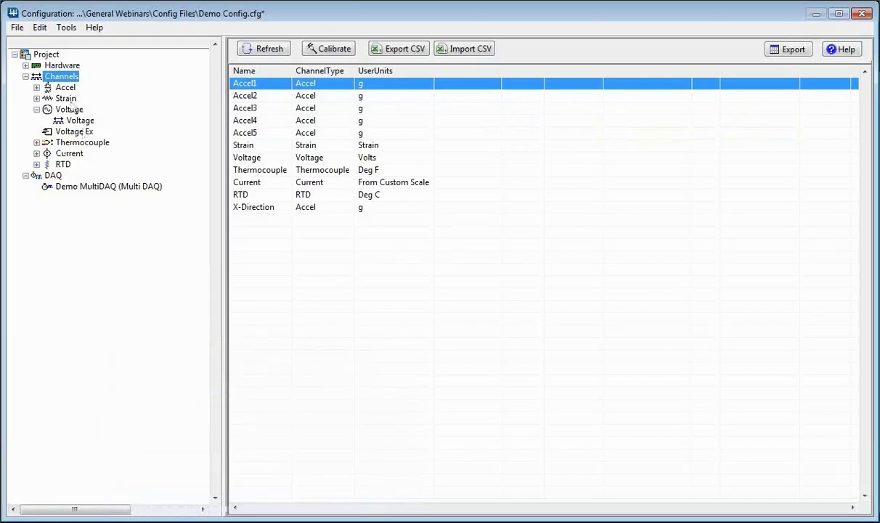
left_click(465, 48)
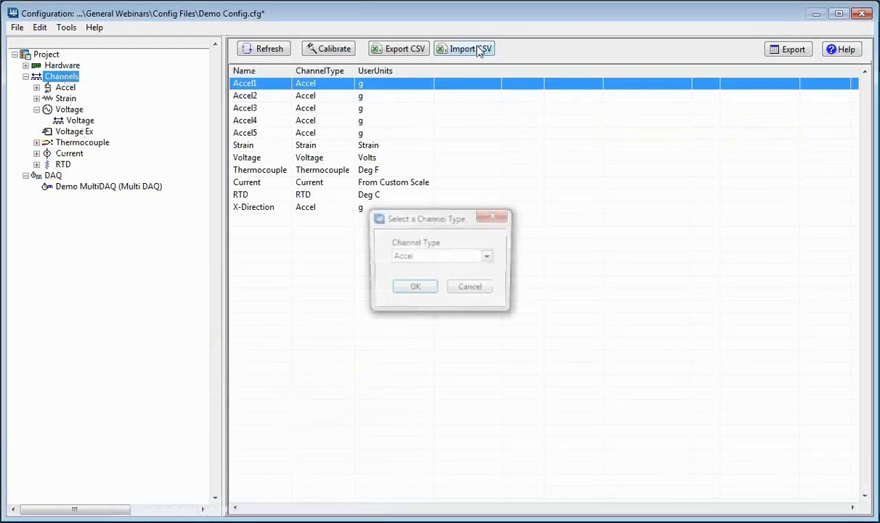
left_click(489, 257)
left_click(495, 215)
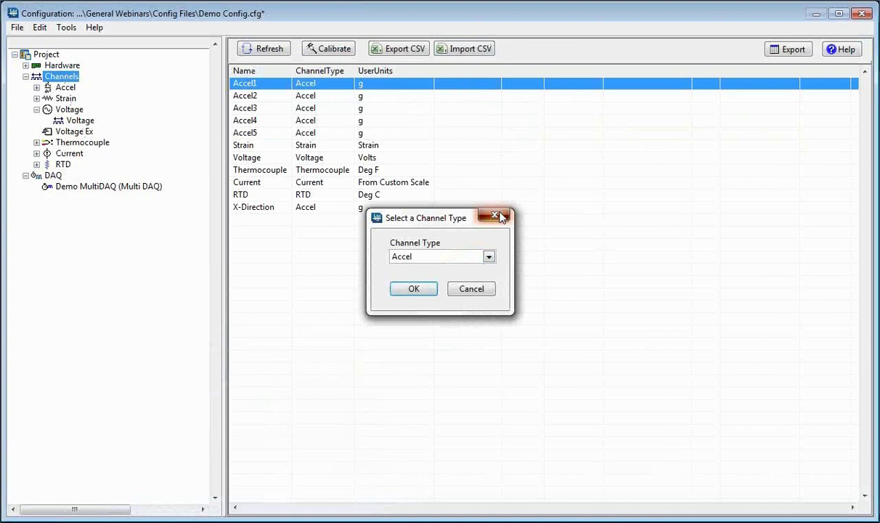
left_click(494, 214)
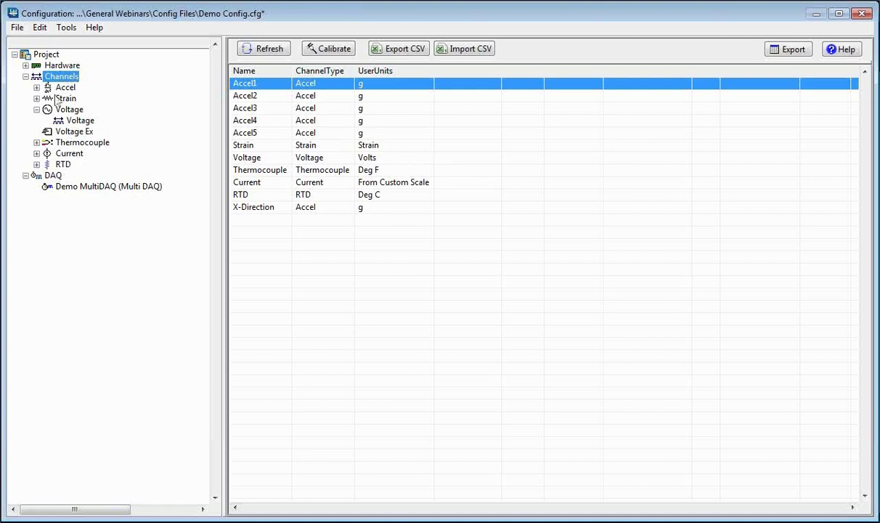
left_click(29, 78)
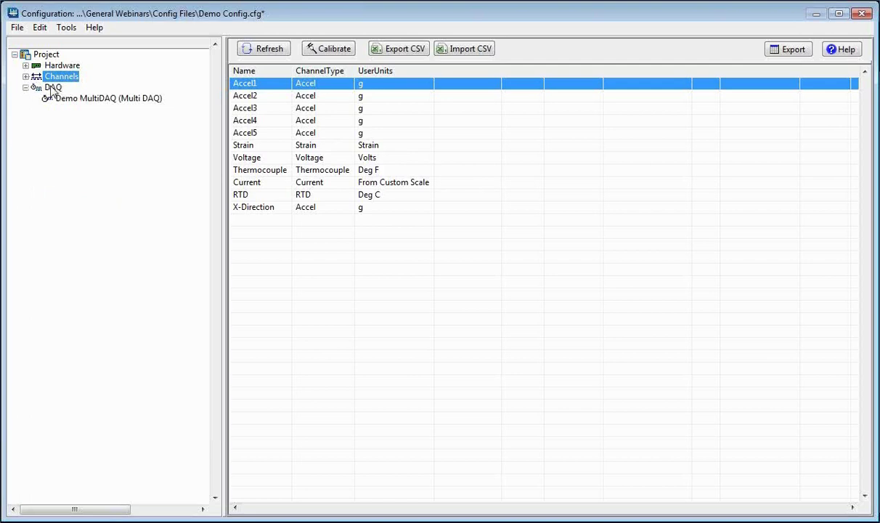
- Add a Multi DAQ plugin under DAQ with the alias TestMultiDAQ
left_click(53, 88)
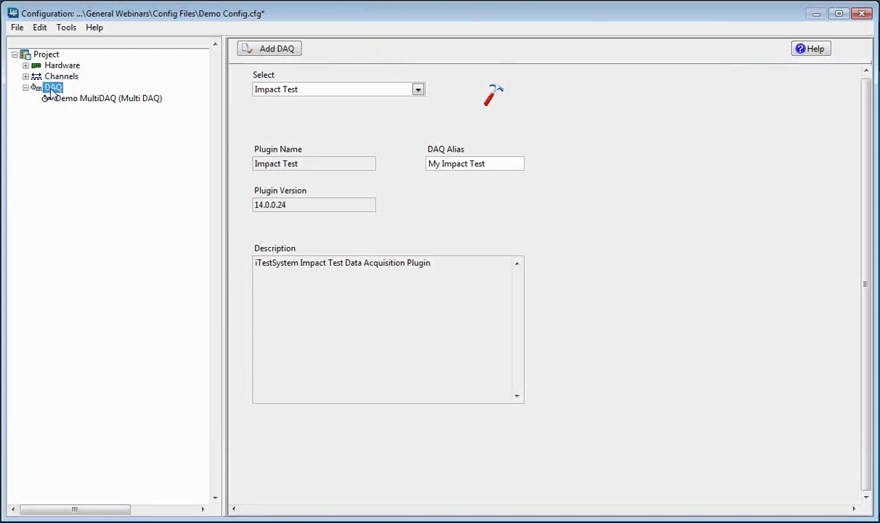
left_click(336, 91)
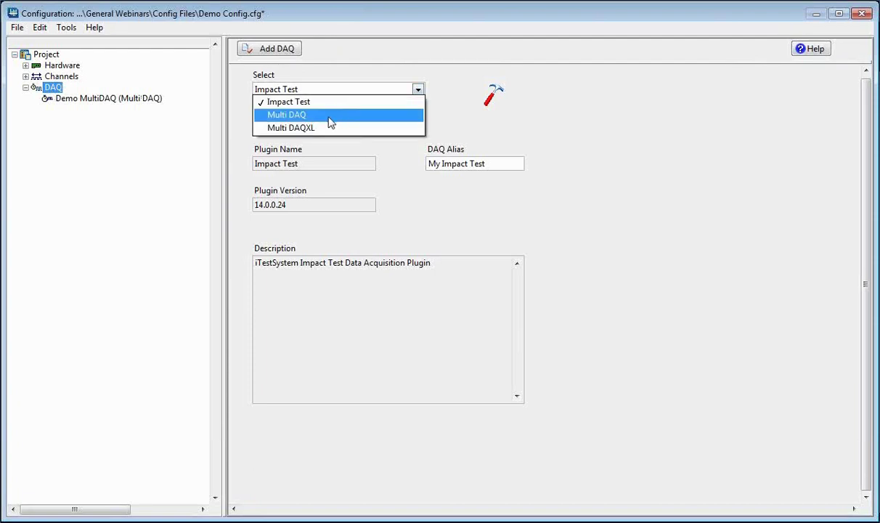
left_click(331, 119)
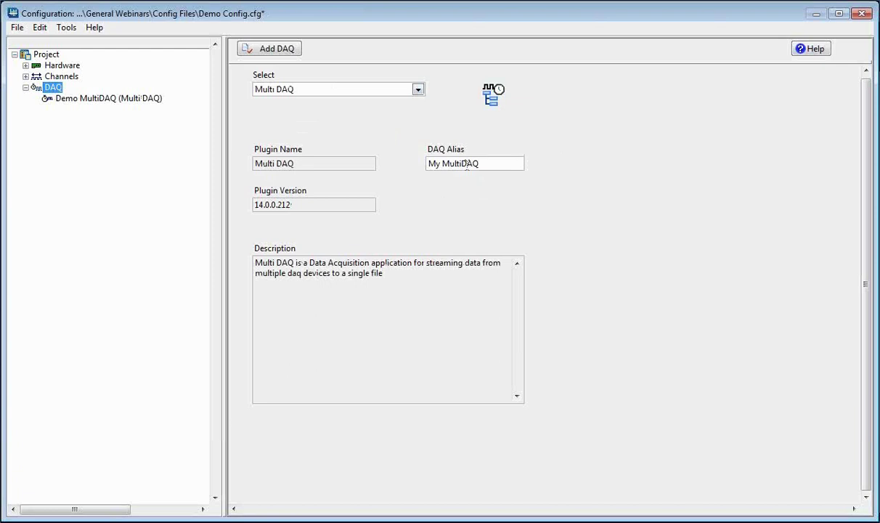
double_click(443, 163)
type("Test")
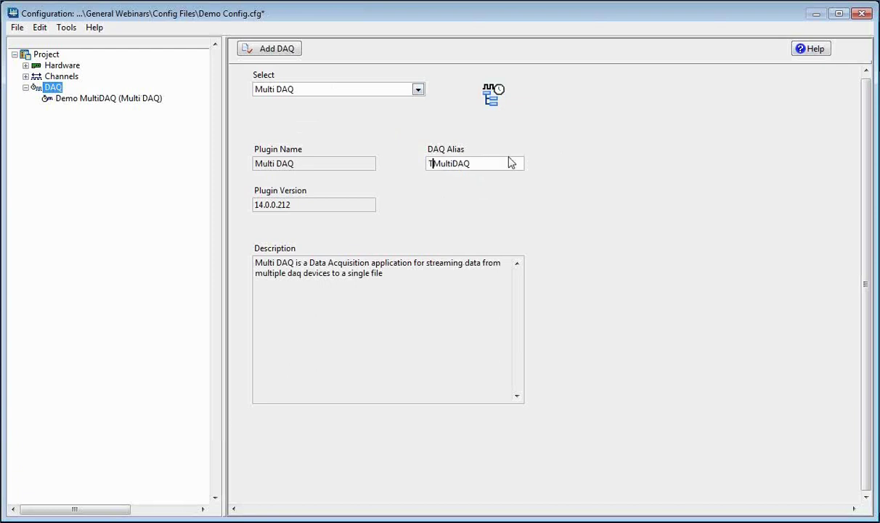
left_click(535, 135)
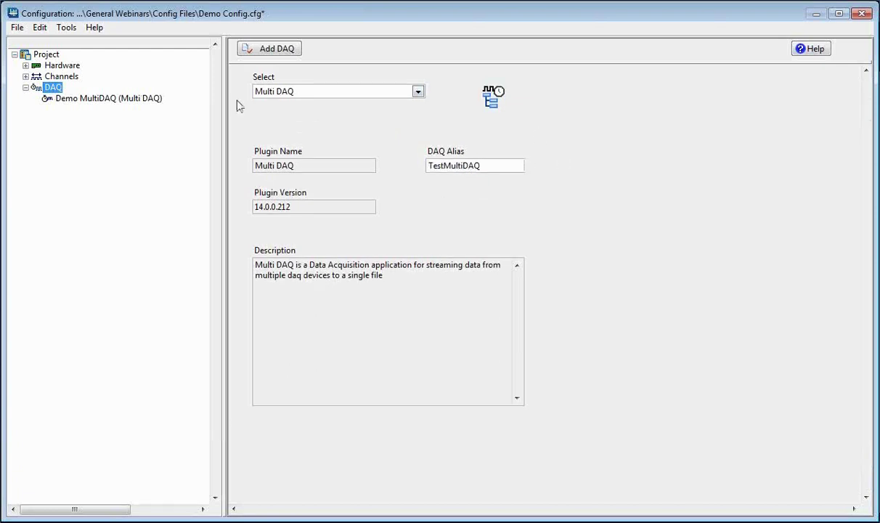
left_click(266, 51)
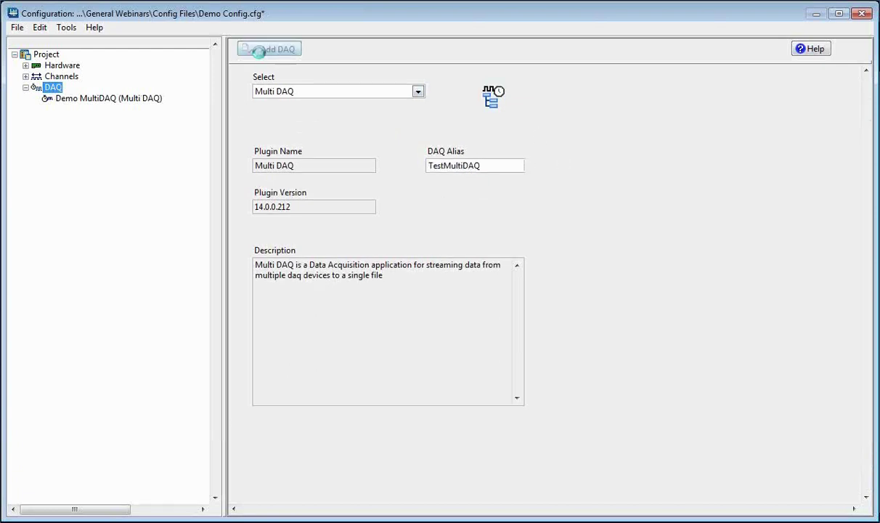
- Compare Demo MultiDAQ with the empty TestMultiDAQ and start a new task for TestMultiDAQ
left_click(72, 100)
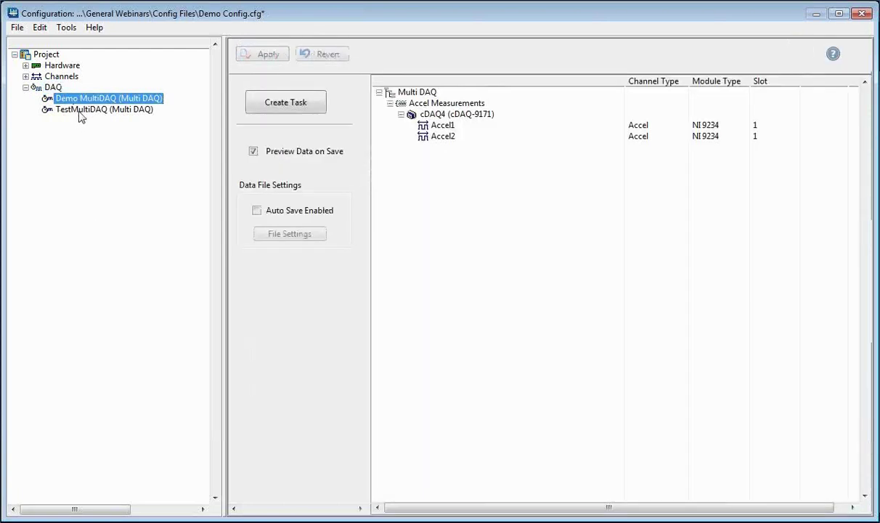
left_click(78, 109)
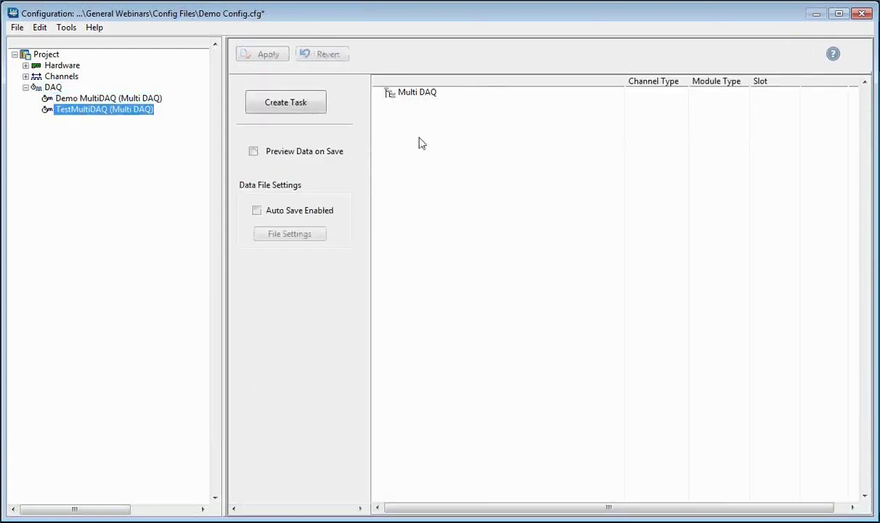
left_click(305, 108)
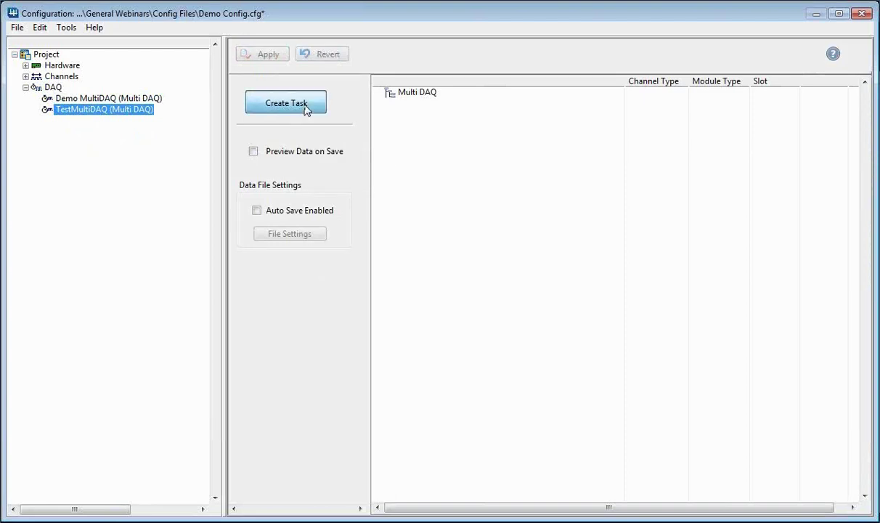